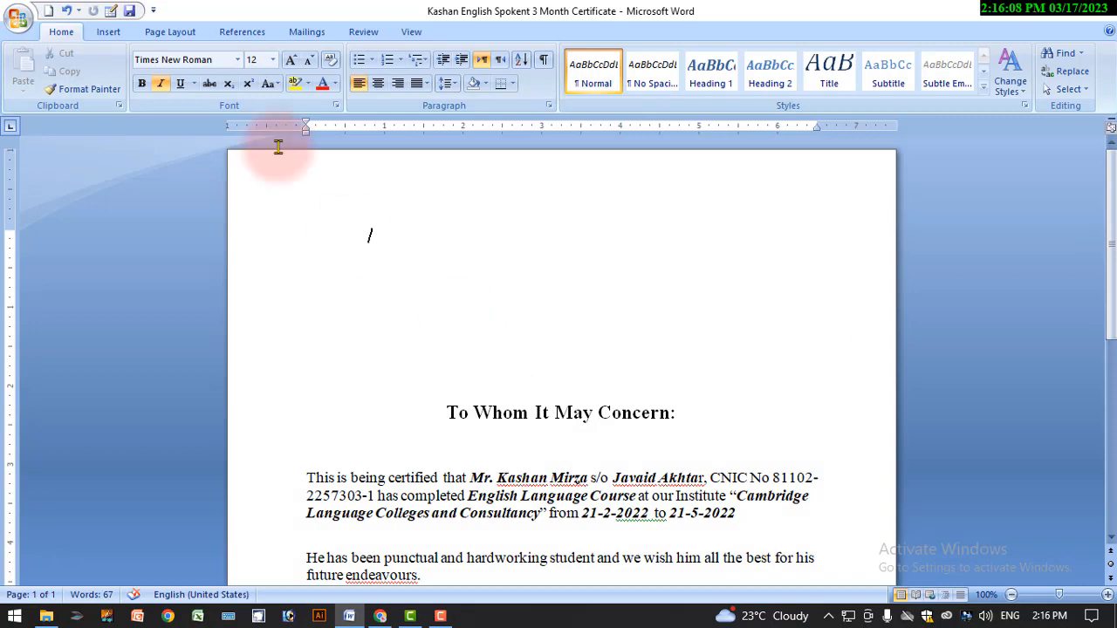
Create a new blank Word document.
left_click(18, 17)
left_click(41, 55)
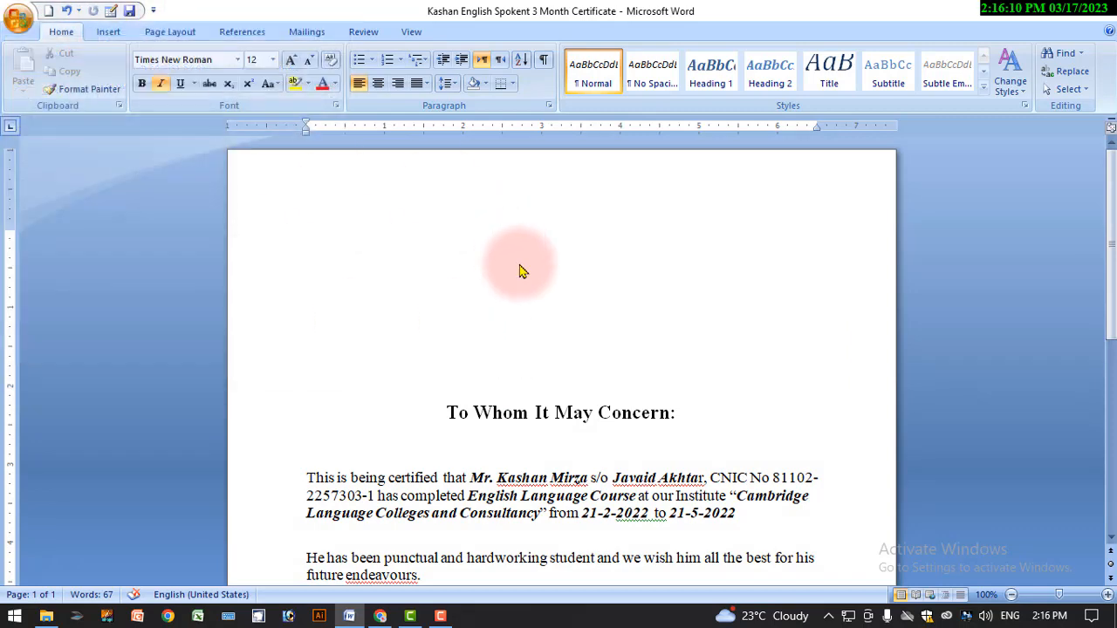
double_click(300, 203)
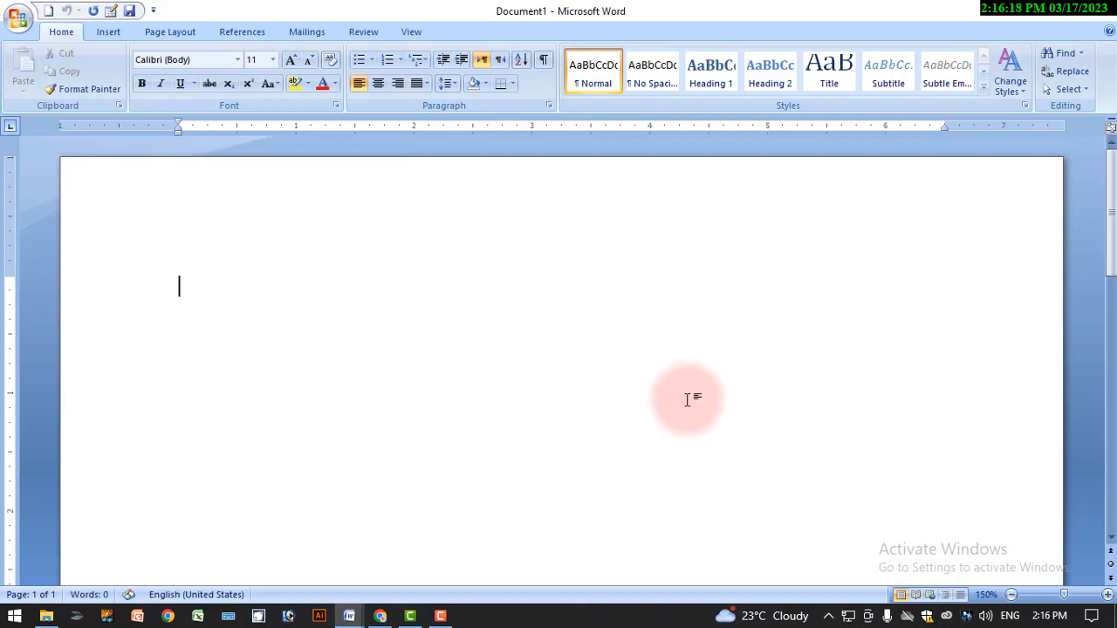
Switch to the Google Docs course outline in Chrome and review the topics listed for lectures 1 to 3.
left_click(377, 616)
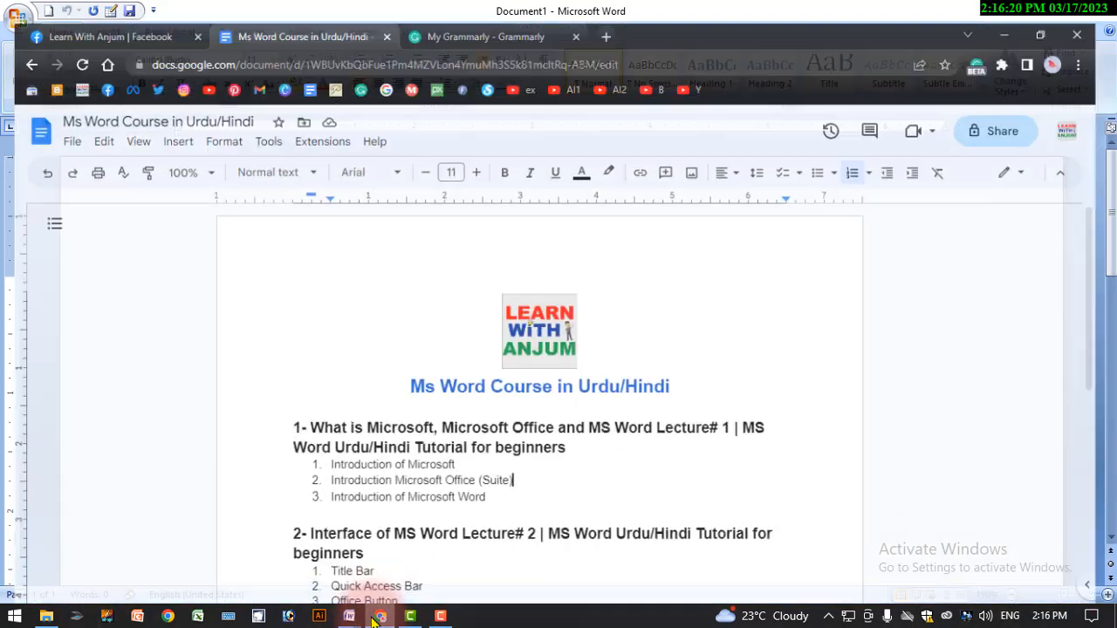
scroll(402, 461, "down", 4)
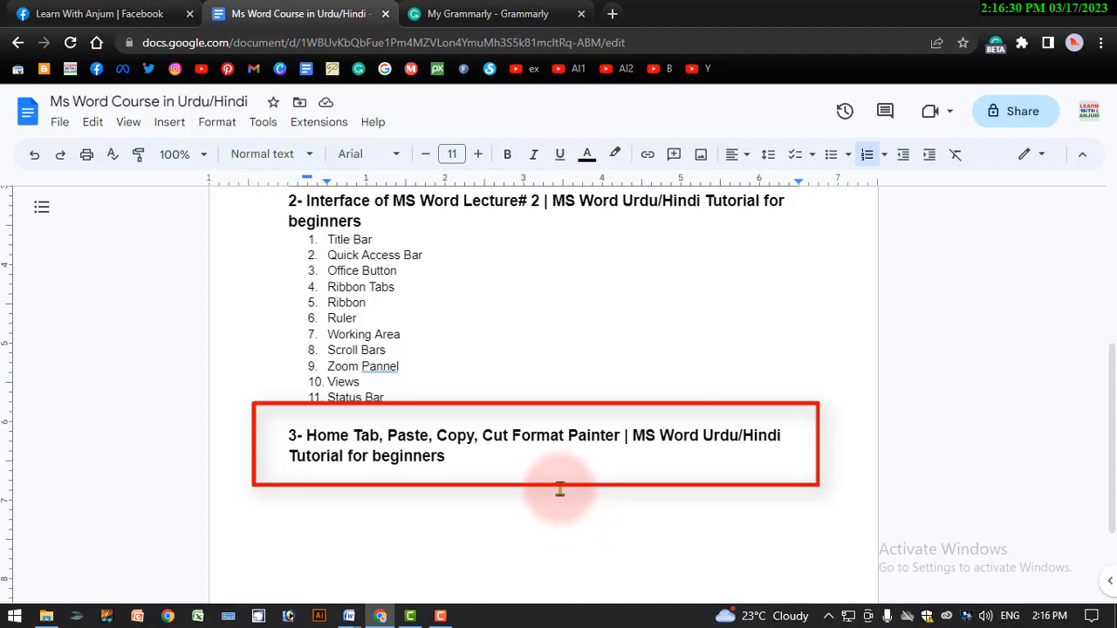
scroll(559, 490, "up", 4)
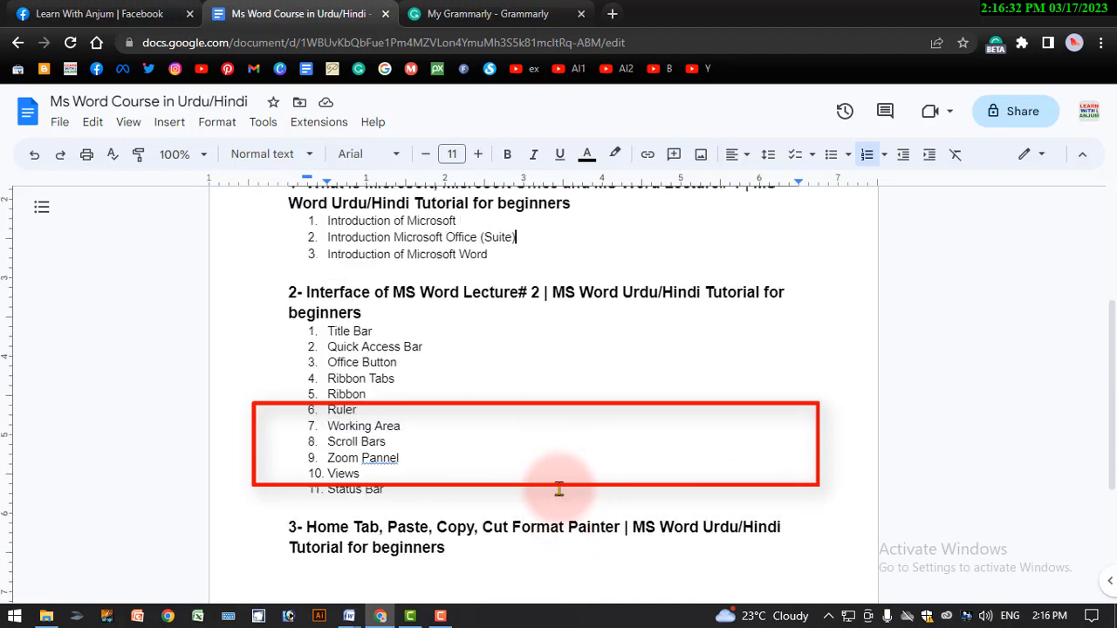
scroll(559, 490, "down", 2)
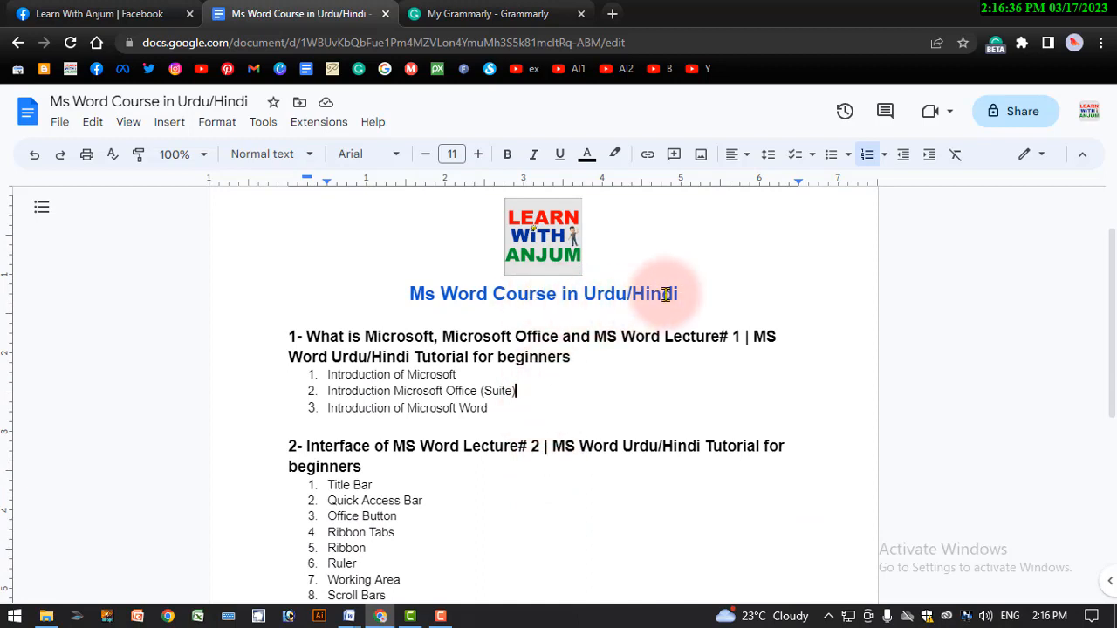
scroll(650, 293, "down", 2)
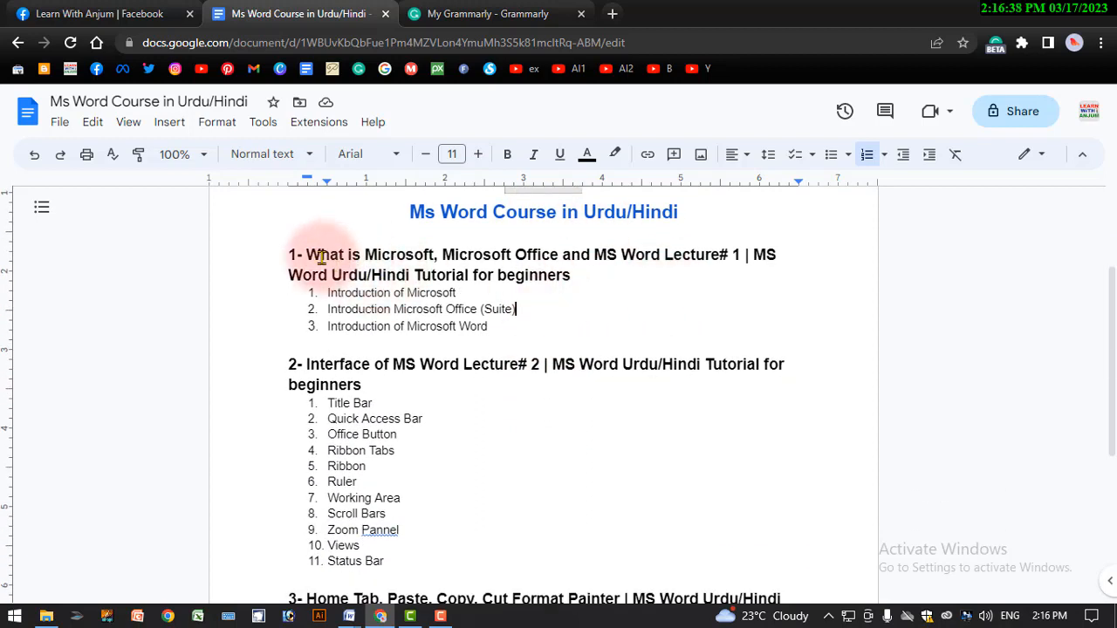
left_click_drag(320, 255, 560, 253)
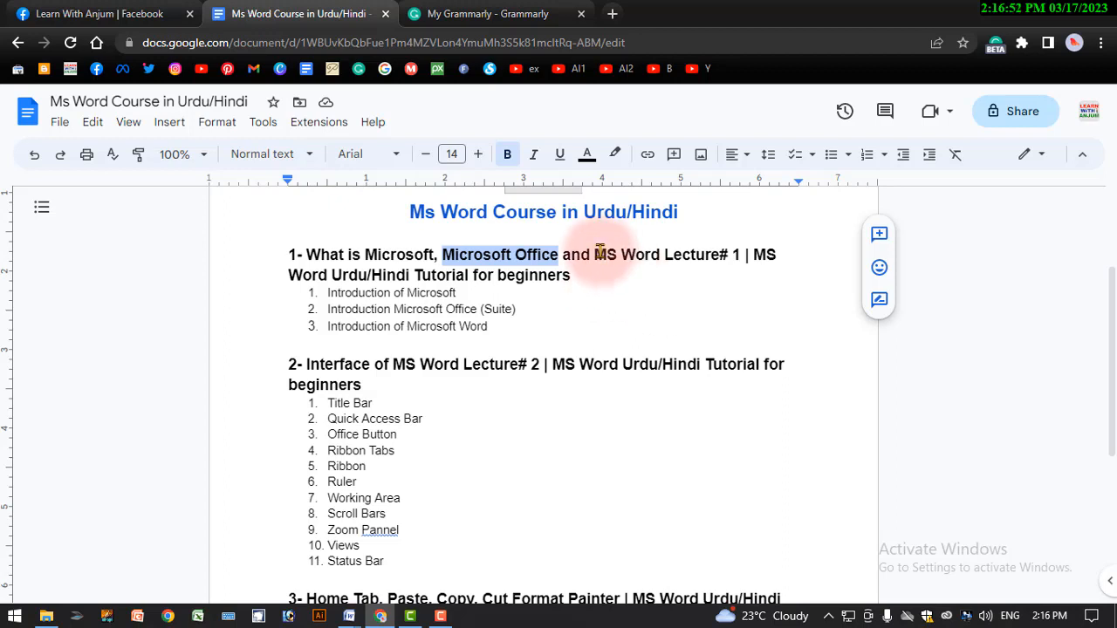
scroll(524, 258, "down", 2)
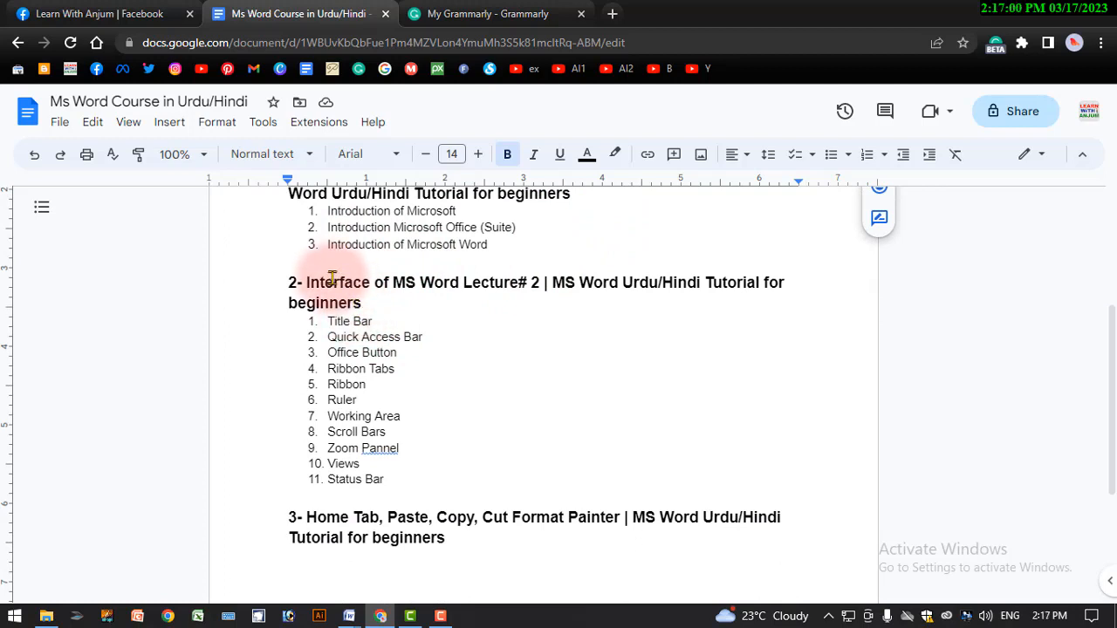
left_click_drag(325, 244, 489, 245)
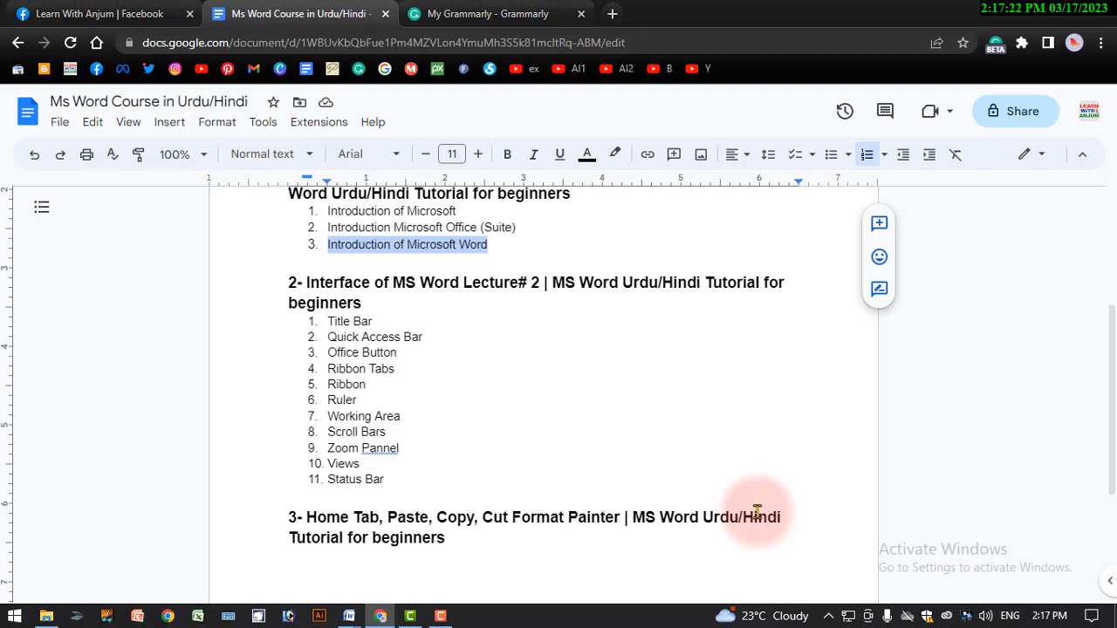
scroll(489, 349, "up", 2)
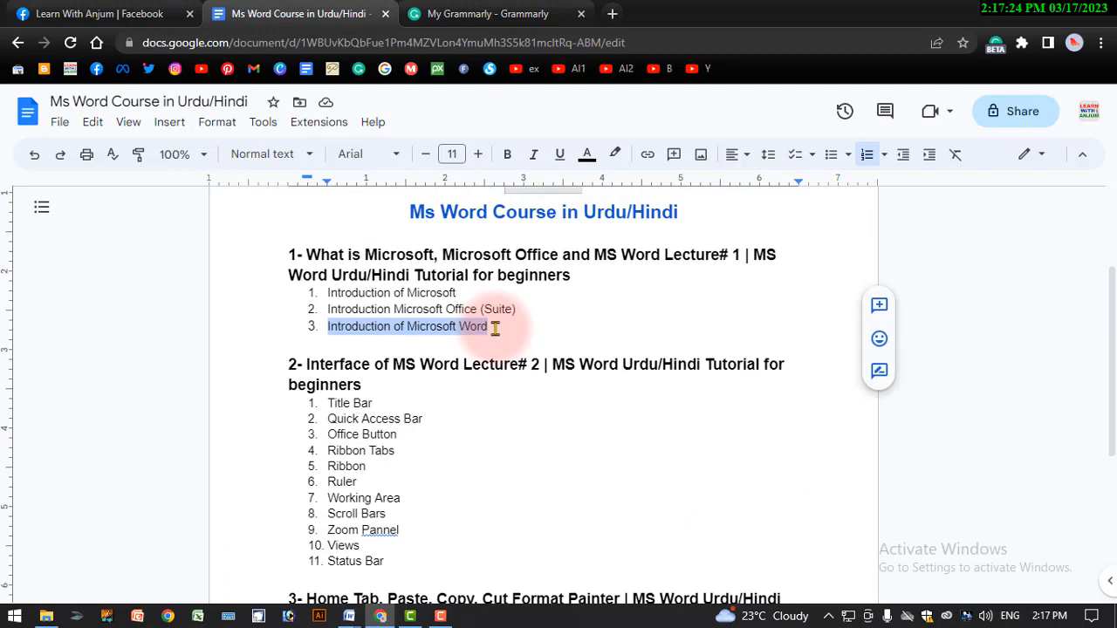
Append ".docx" to the "Introduction of Microsoft Word" item under the lecture 1 heading.
left_click(526, 327)
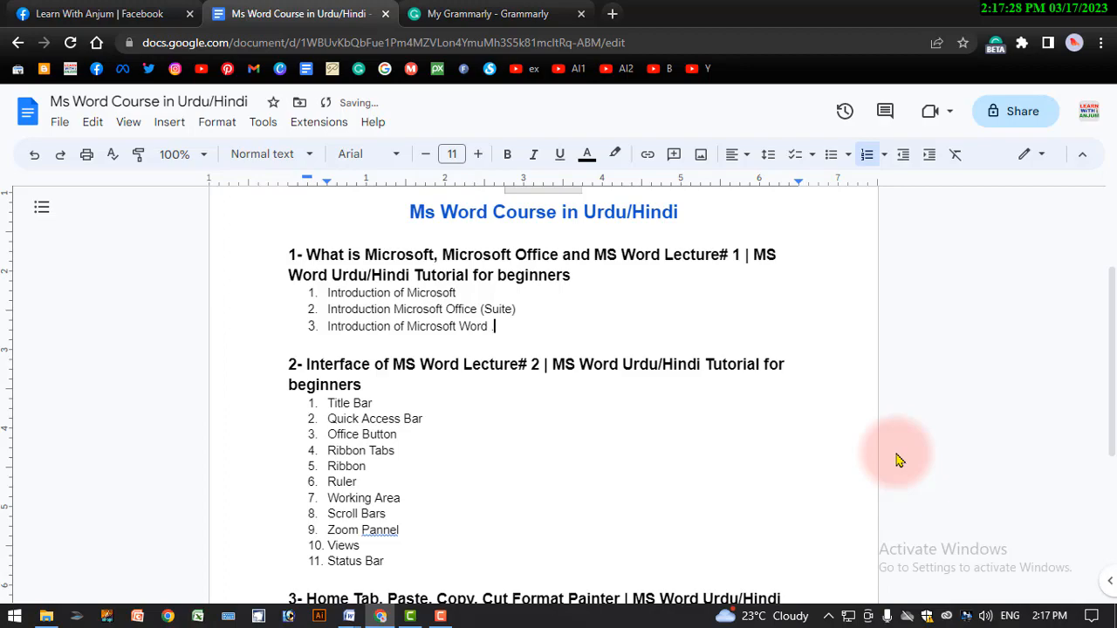
type(".d")
type("ocx")
key("BackSpace")
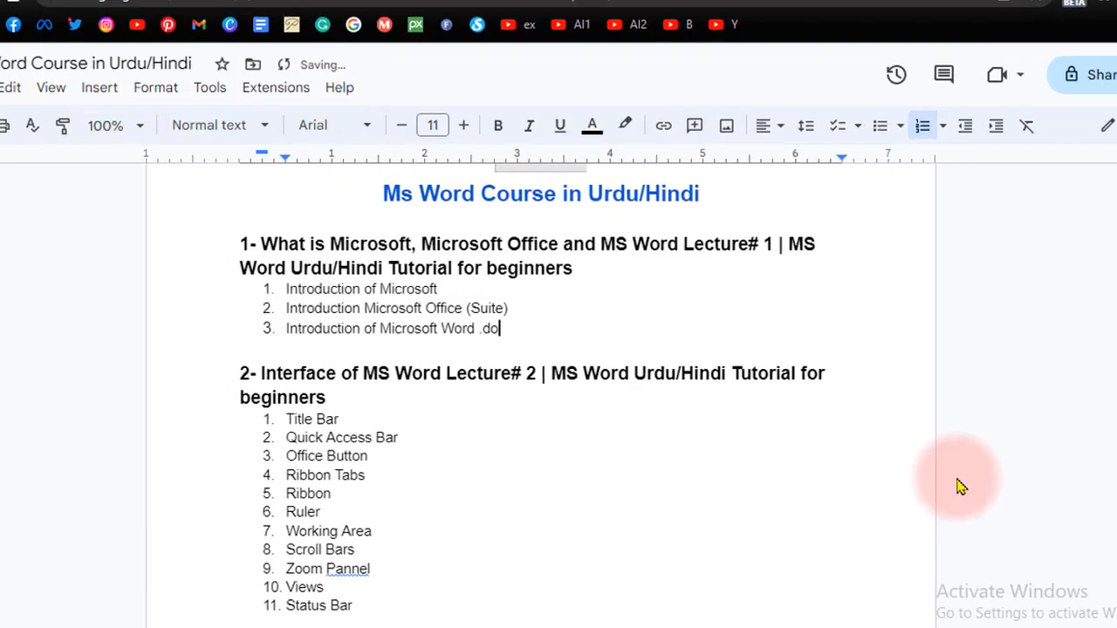
type("cx")
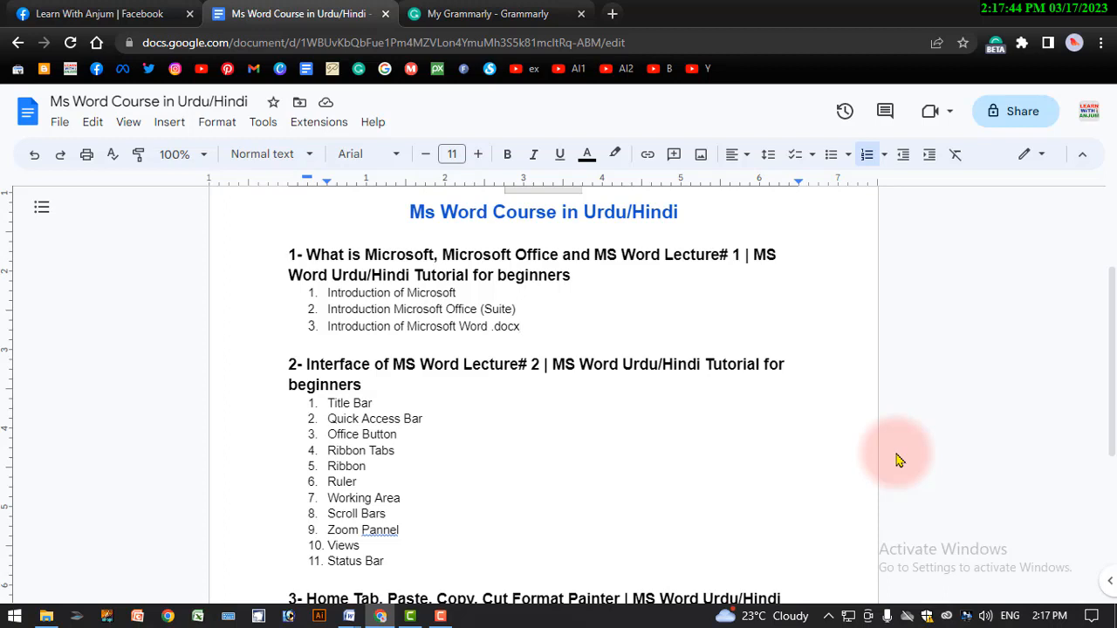
scroll(689, 295, "down", 1)
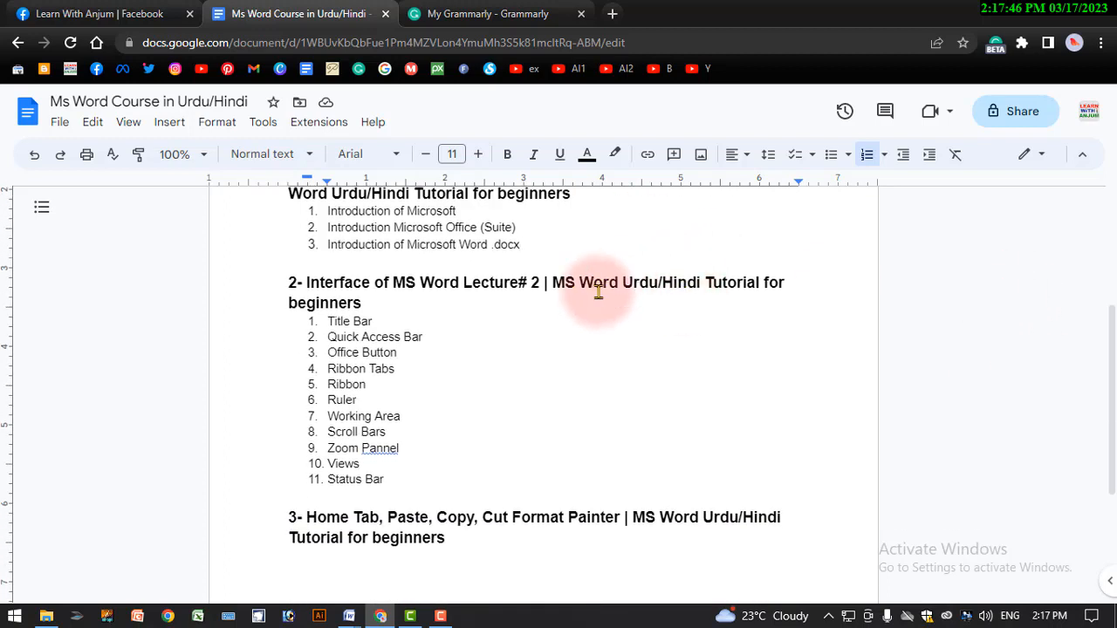
Close the English course certificate document in Word, saving its changes.
mouse_move(354, 617)
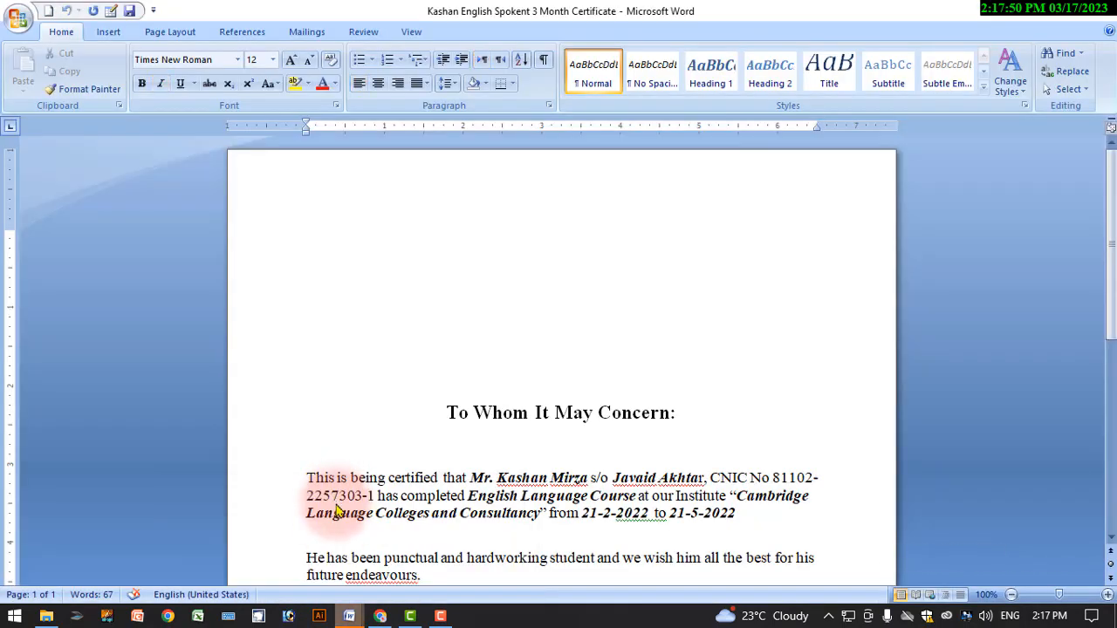
left_click(335, 495)
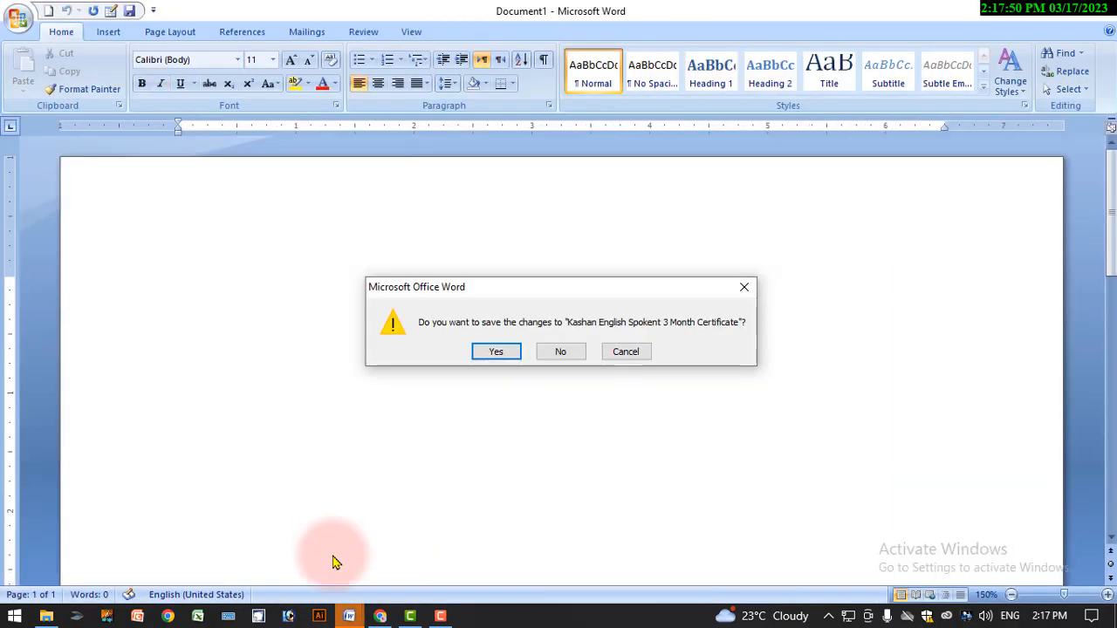
left_click(496, 354)
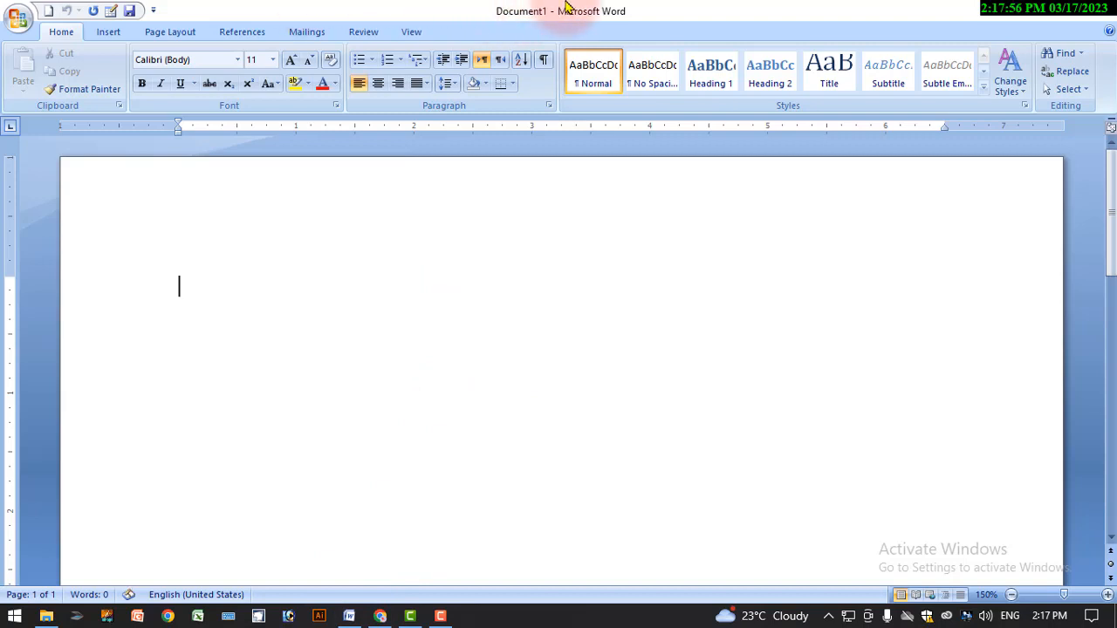
Look over the quick access customization options, the recent documents and the vertical scrolling of the blank document.
left_click(153, 10)
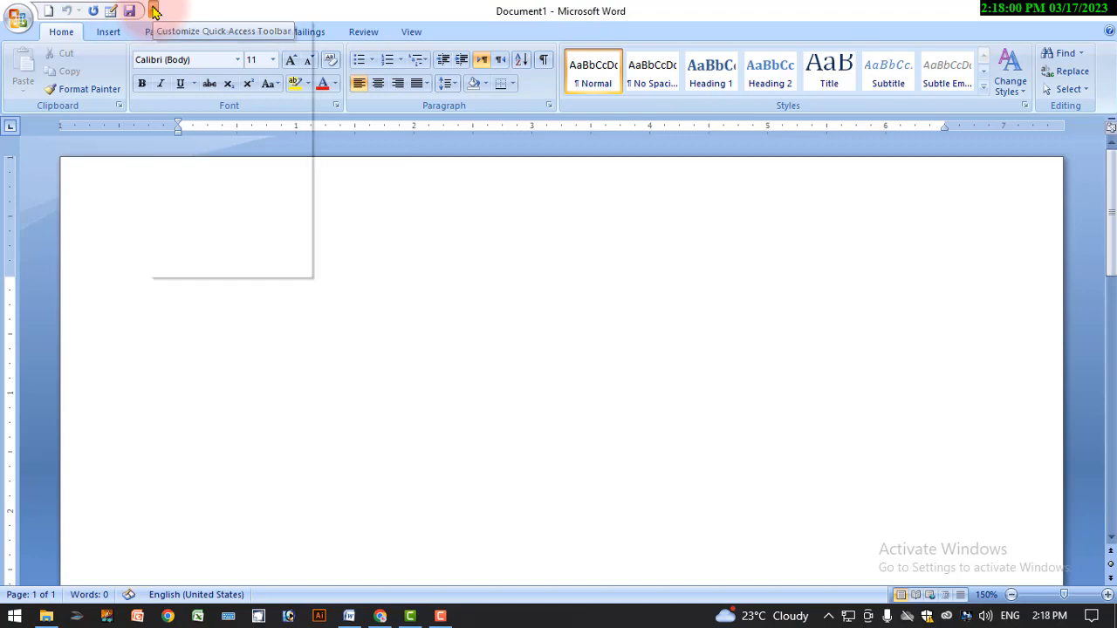
left_click(7, 13)
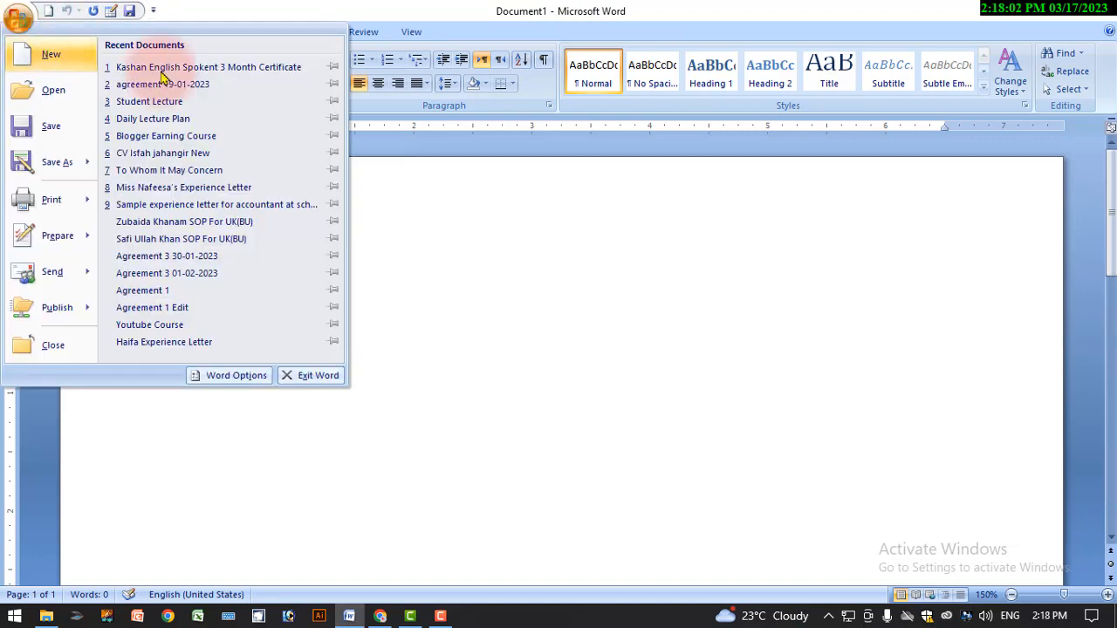
left_click(160, 33)
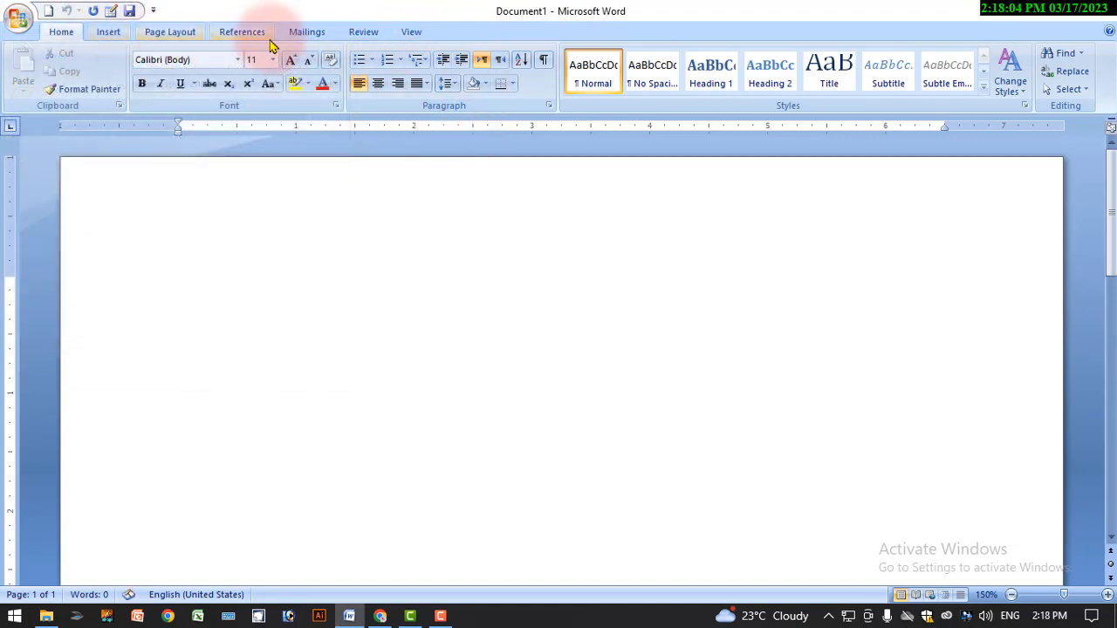
left_click(1111, 218)
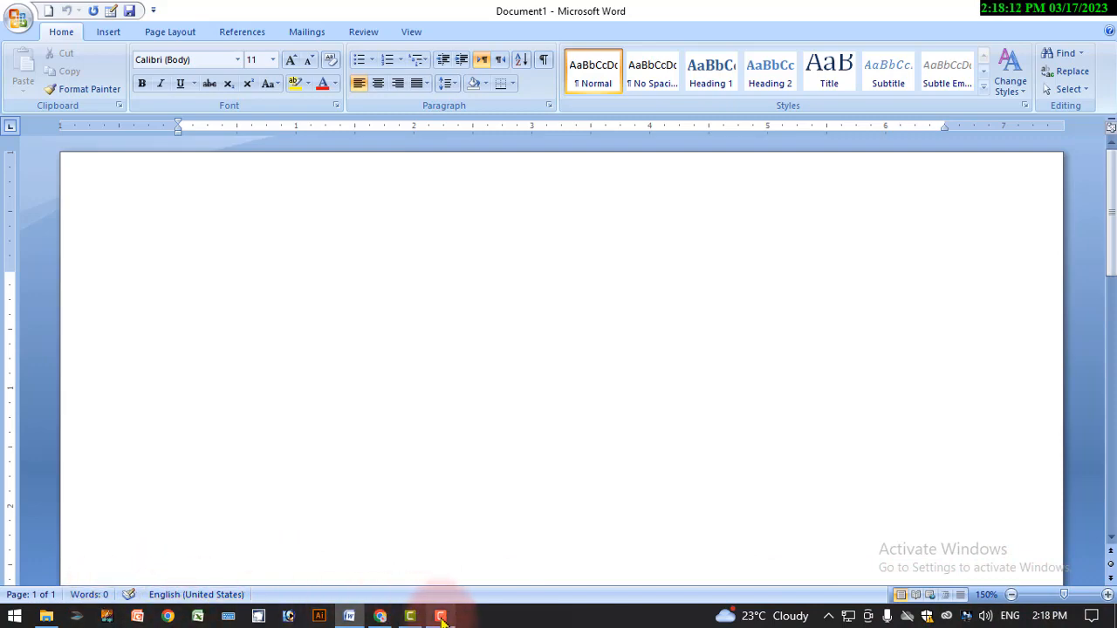
Switch to the Google Docs outline and review the lecture 3 heading on the Home tab, paste, copy, cut and format painter.
left_click(380, 616)
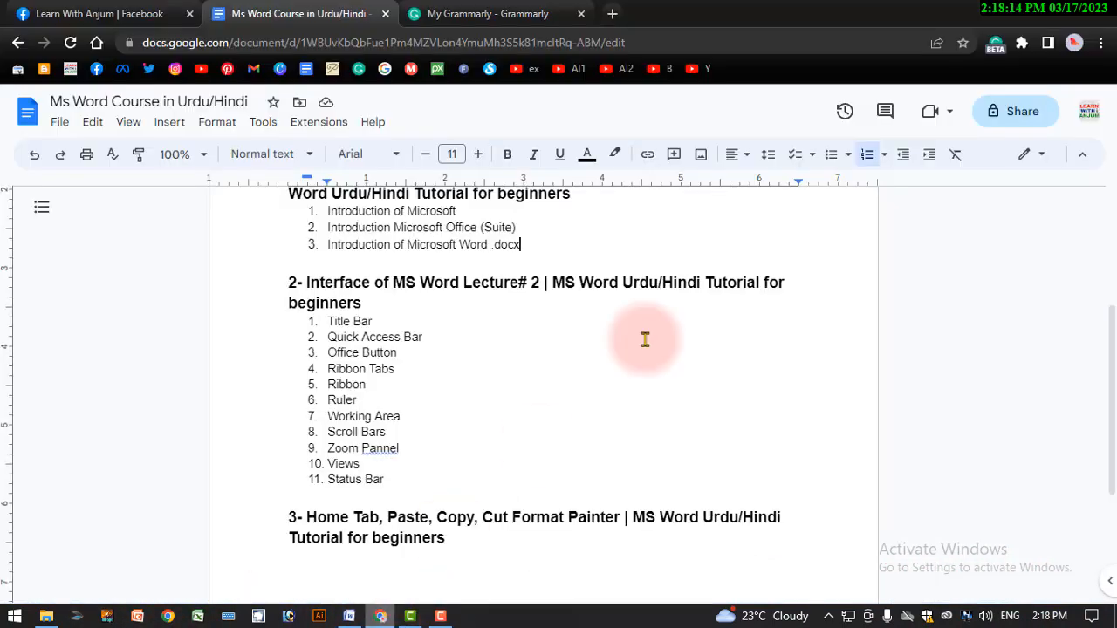
scroll(654, 317, "down", 4)
scroll(473, 477, "up", 2)
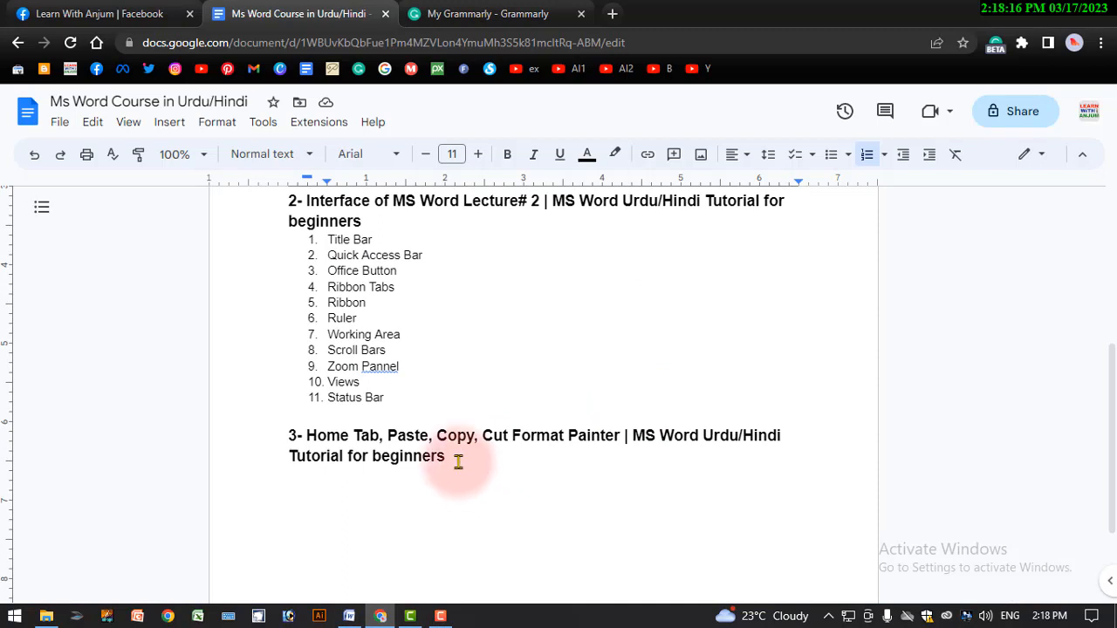
left_click_drag(351, 428, 384, 436)
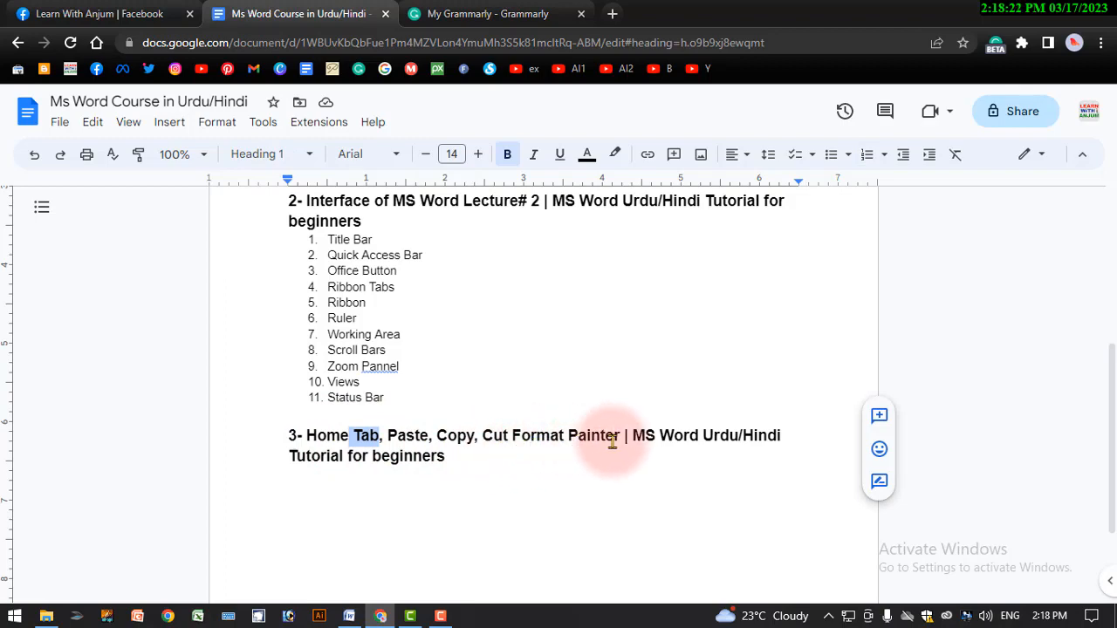
Return to the blank Word document and enter the sentence "A quick brown fox jumps over the lazy dog.".
left_click(349, 616)
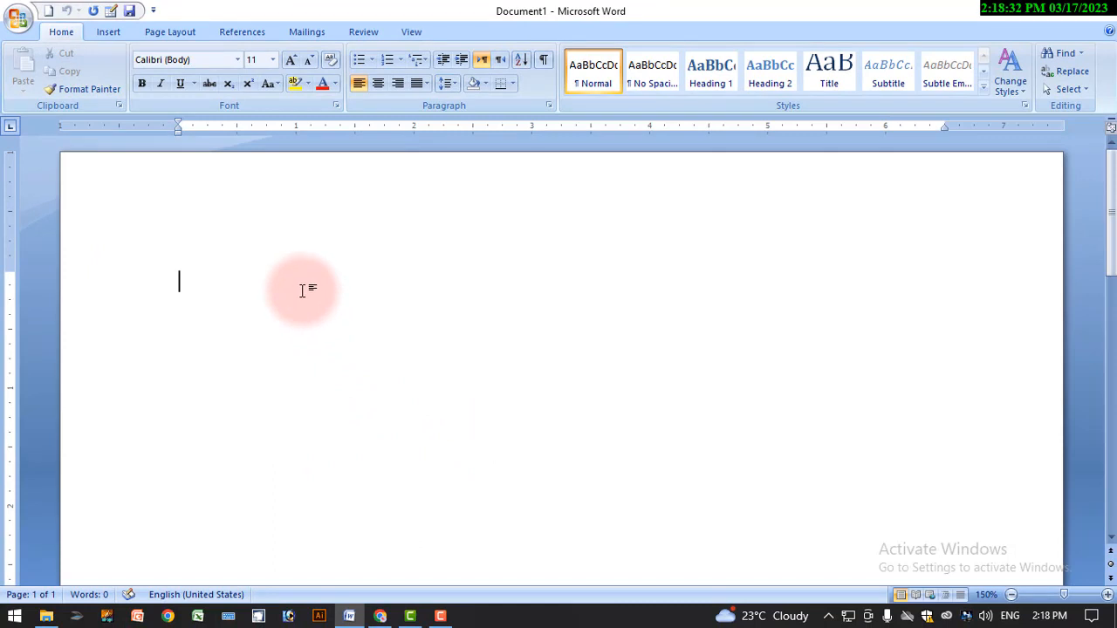
type("A quick brown ")
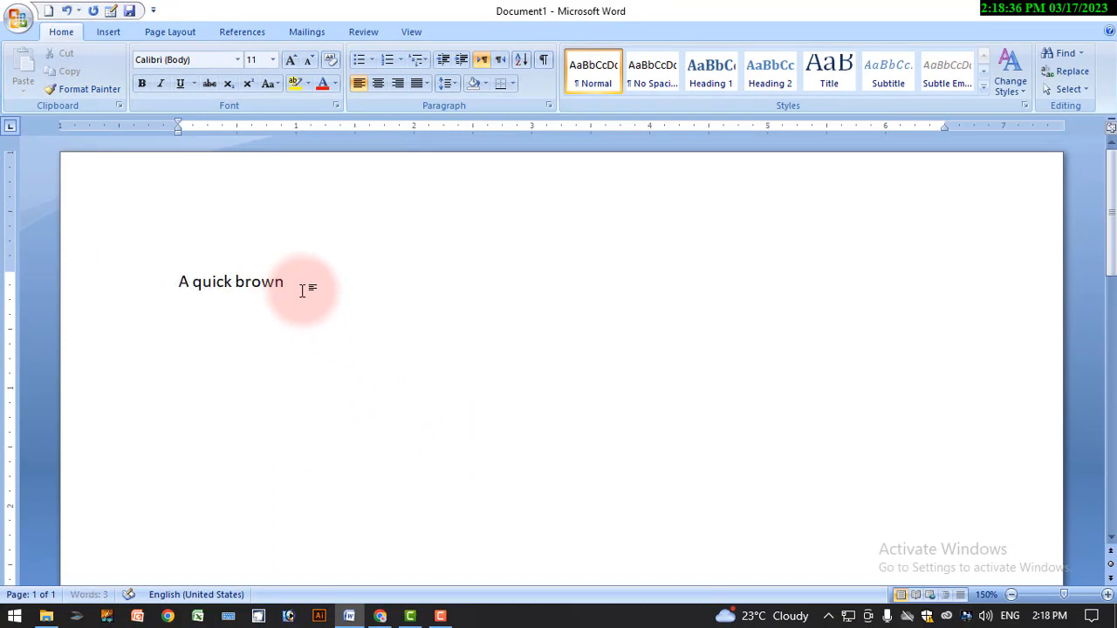
type("fox jumps over the lazy d")
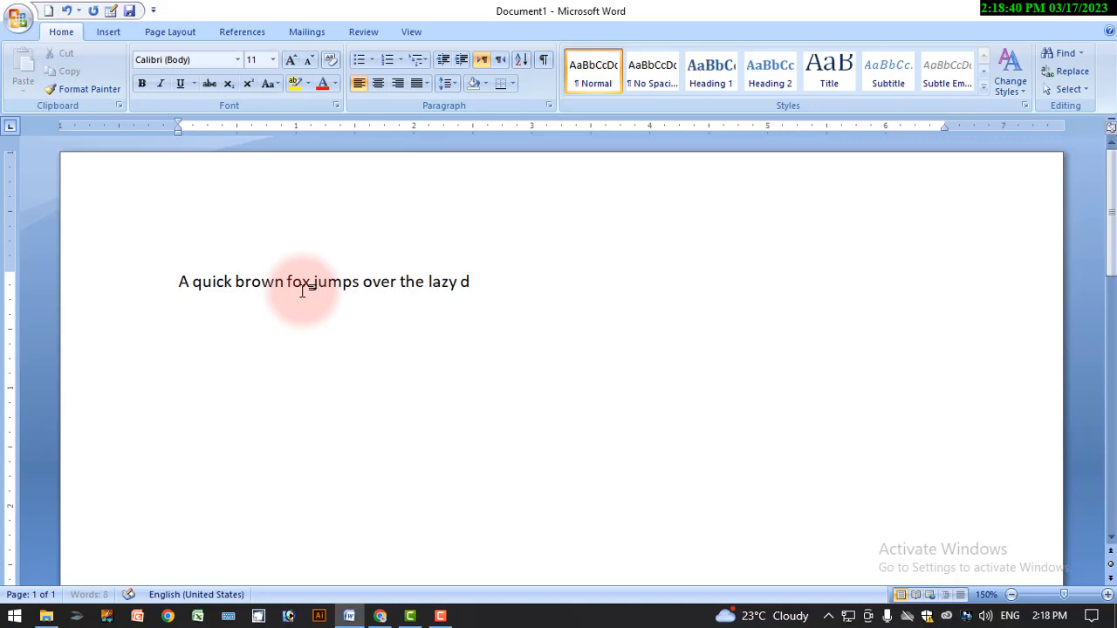
type("og.")
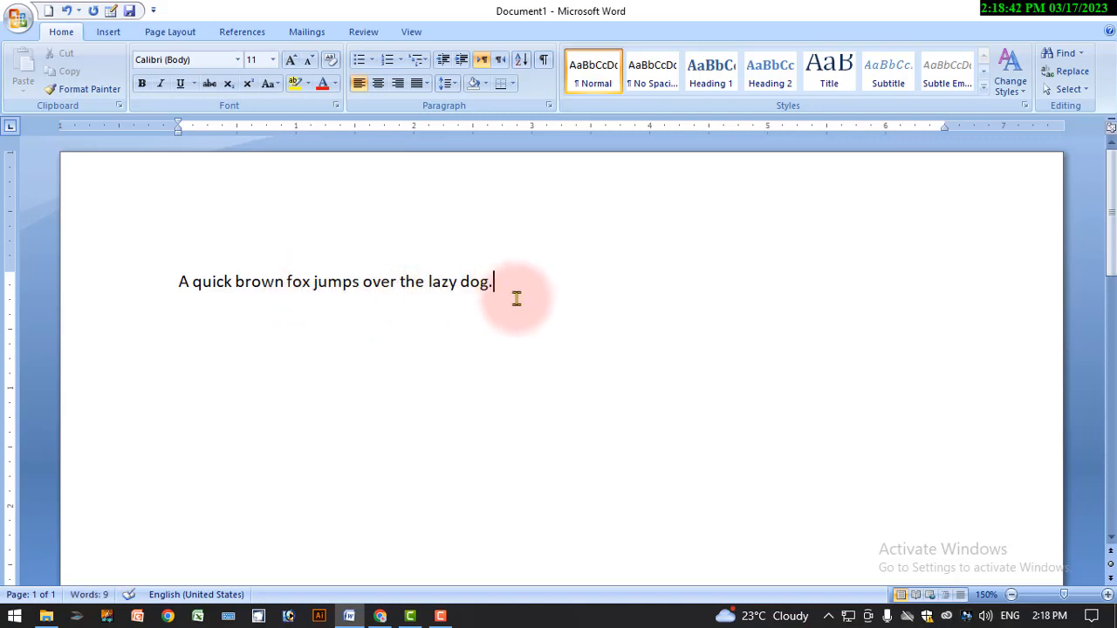
key("Return")
key("BackSpace")
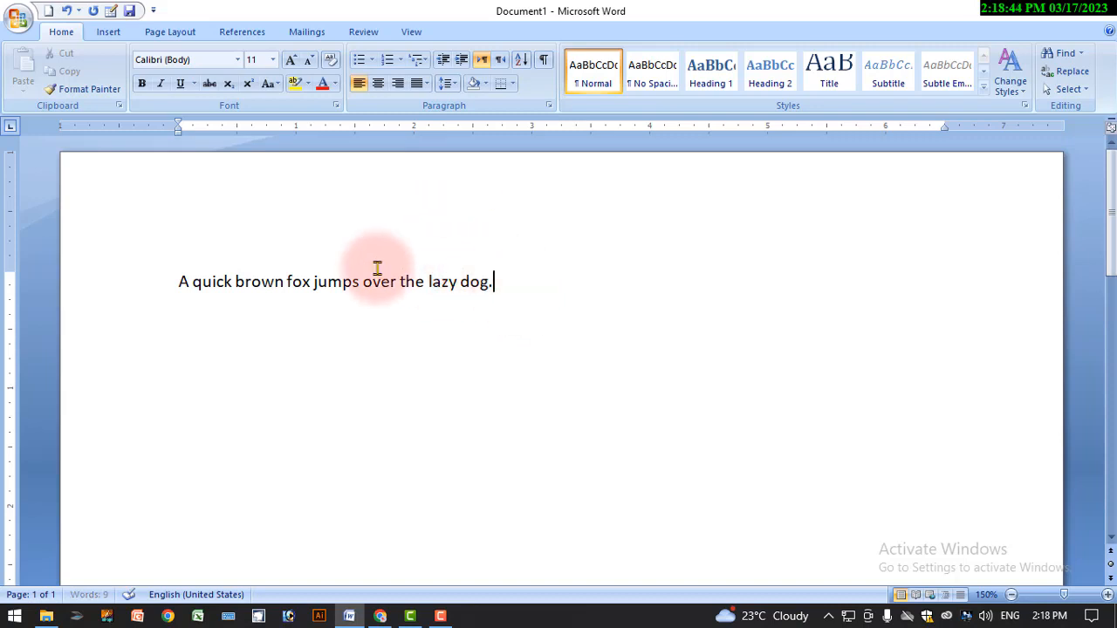
left_click_drag(494, 281, 175, 282)
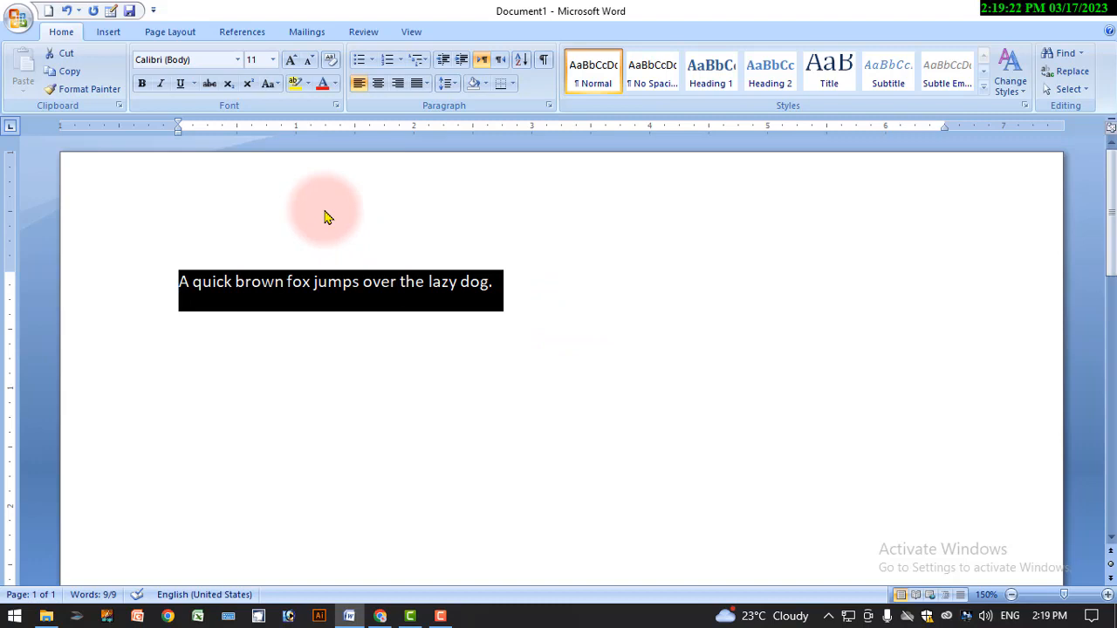
left_click(517, 286)
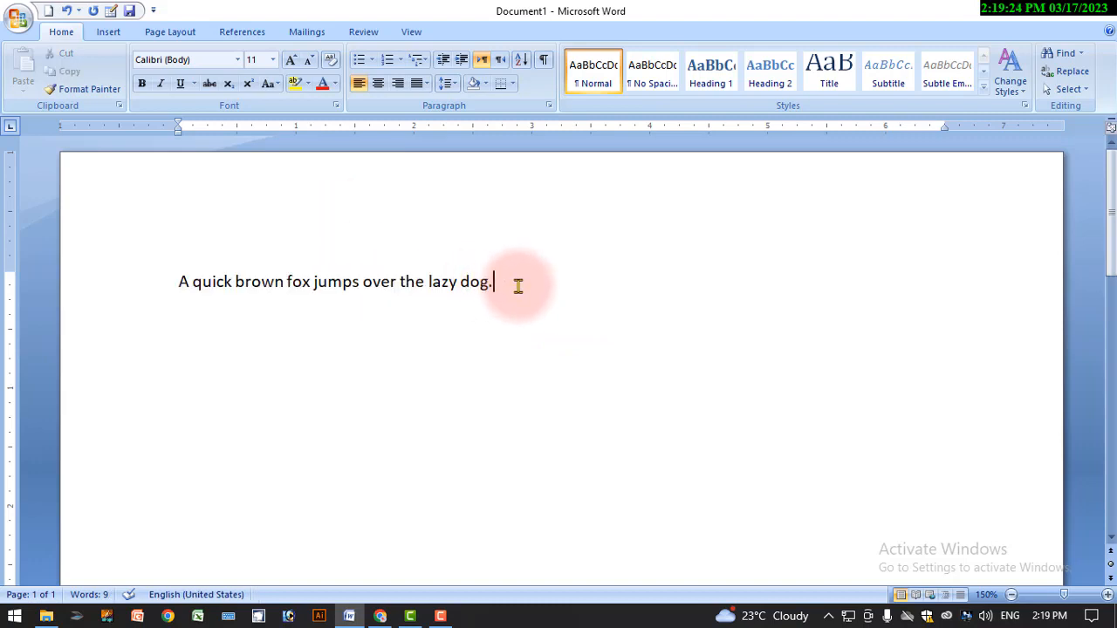
Add a second paragraph reading "Aqz swx dec frv gtb hyn jum ki, lo. ;p/", start a new line, and select that paragraph.
key("Return")
type("aq")
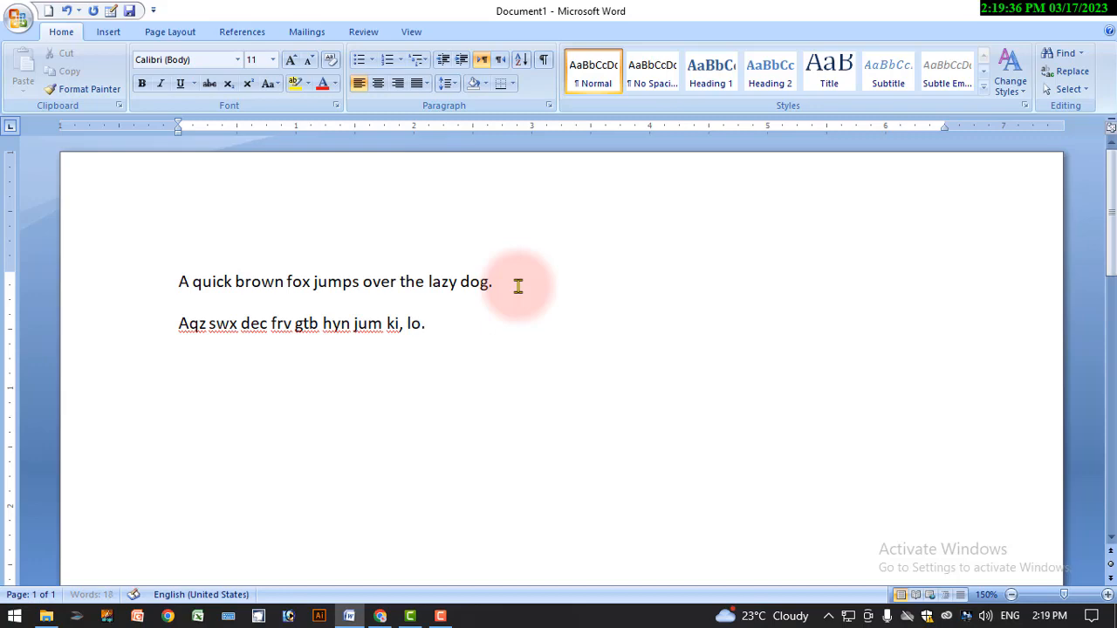
type("p/")
key("Return")
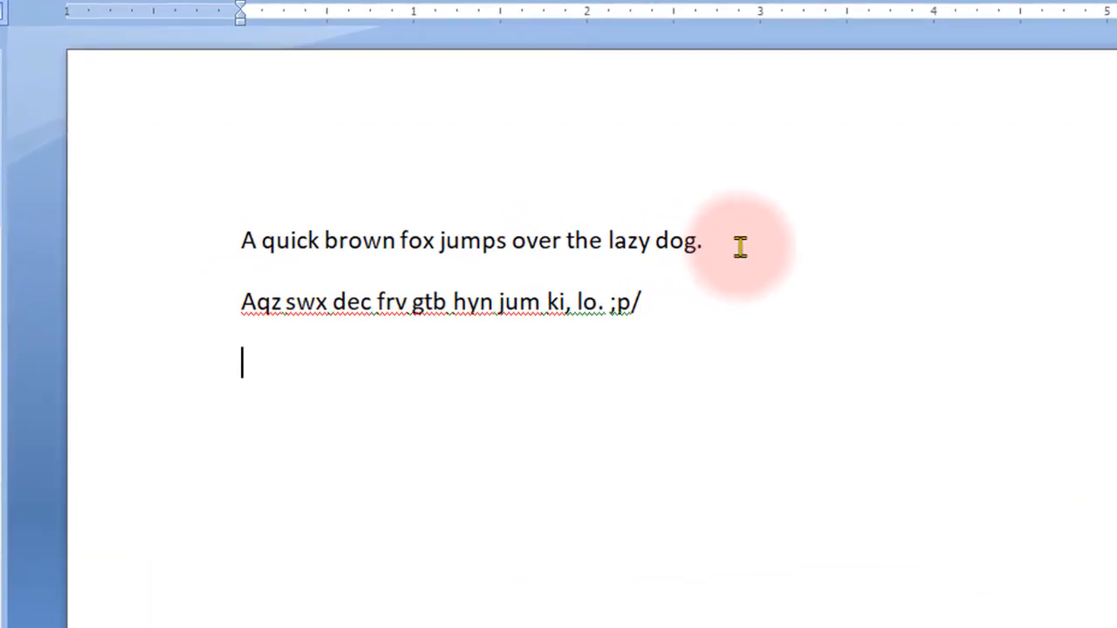
left_click_drag(242, 302, 705, 323)
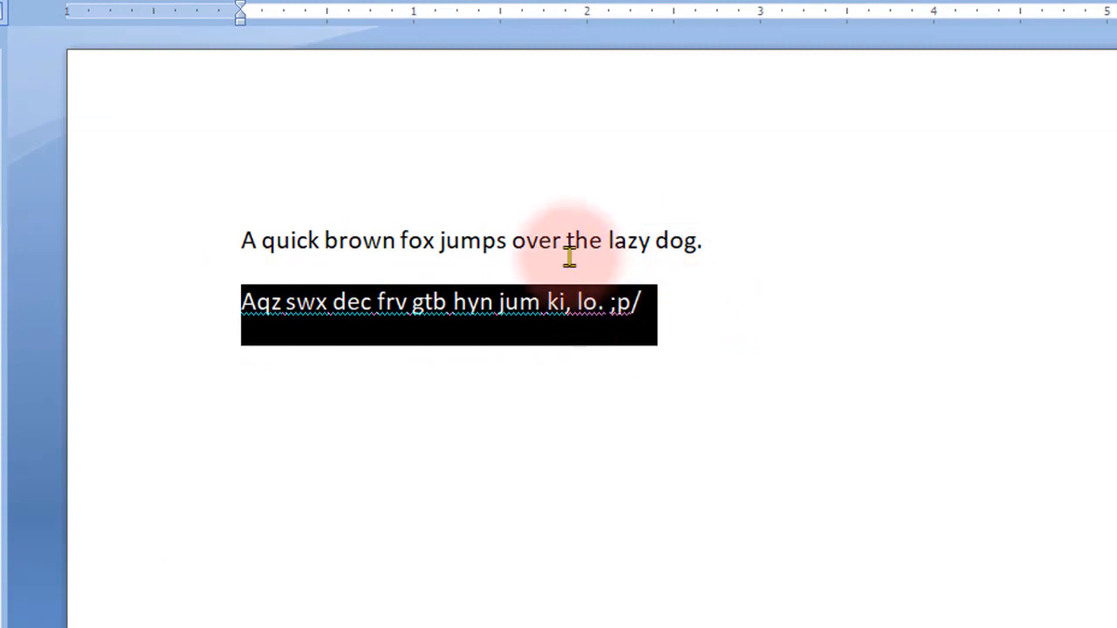
Select the whole first sentence and look at the cut, copy and paste options offered for it.
left_click(350, 241)
left_click_drag(236, 241, 710, 239)
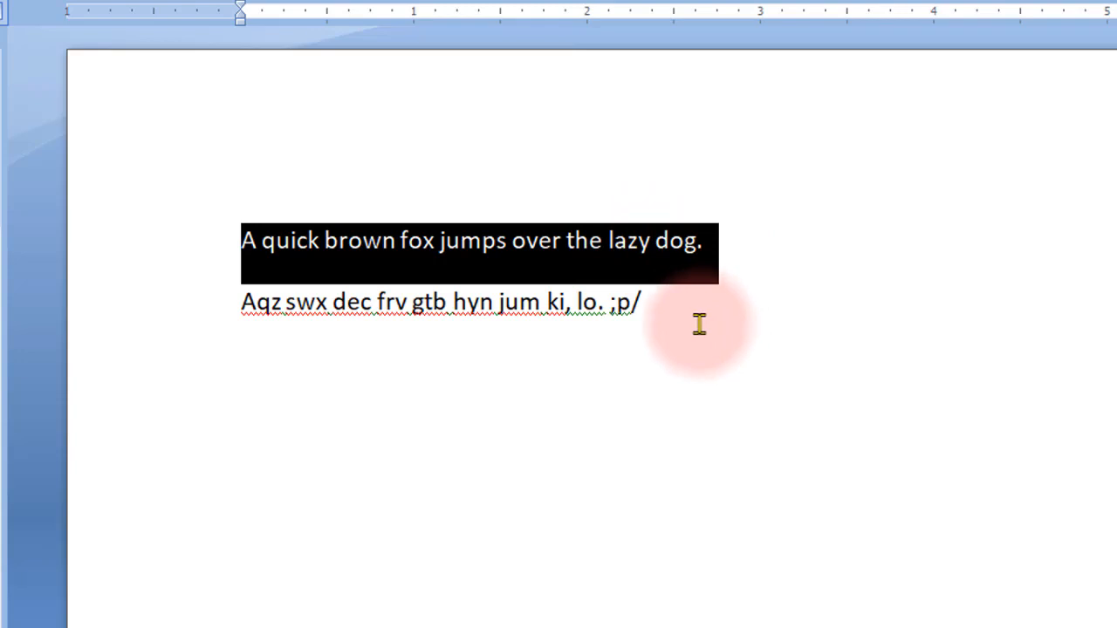
left_click(279, 271)
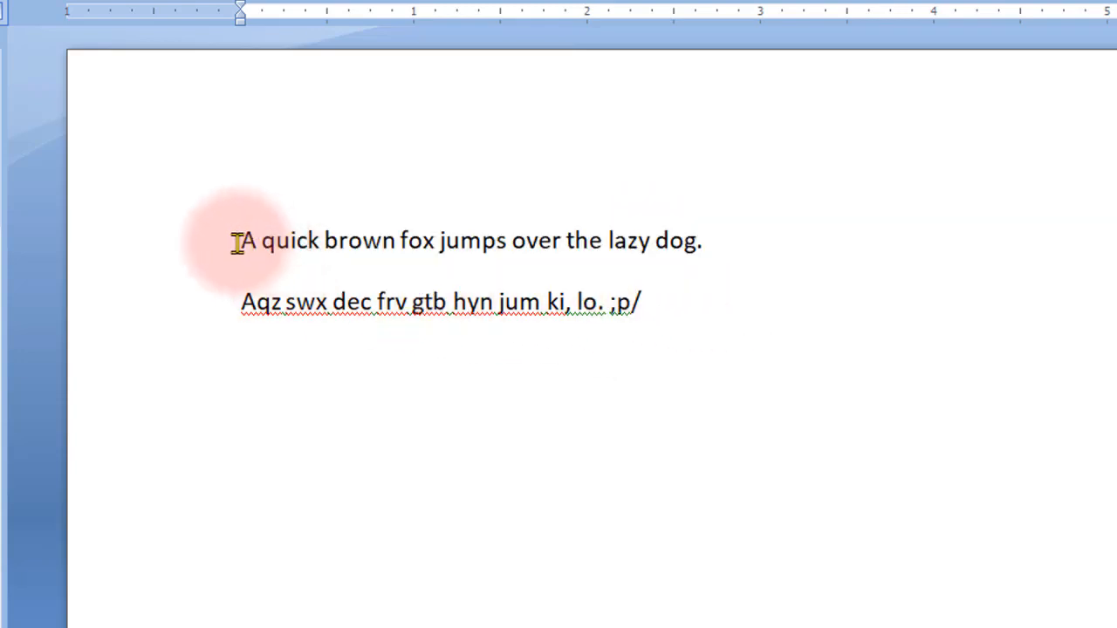
left_click_drag(235, 242, 707, 244)
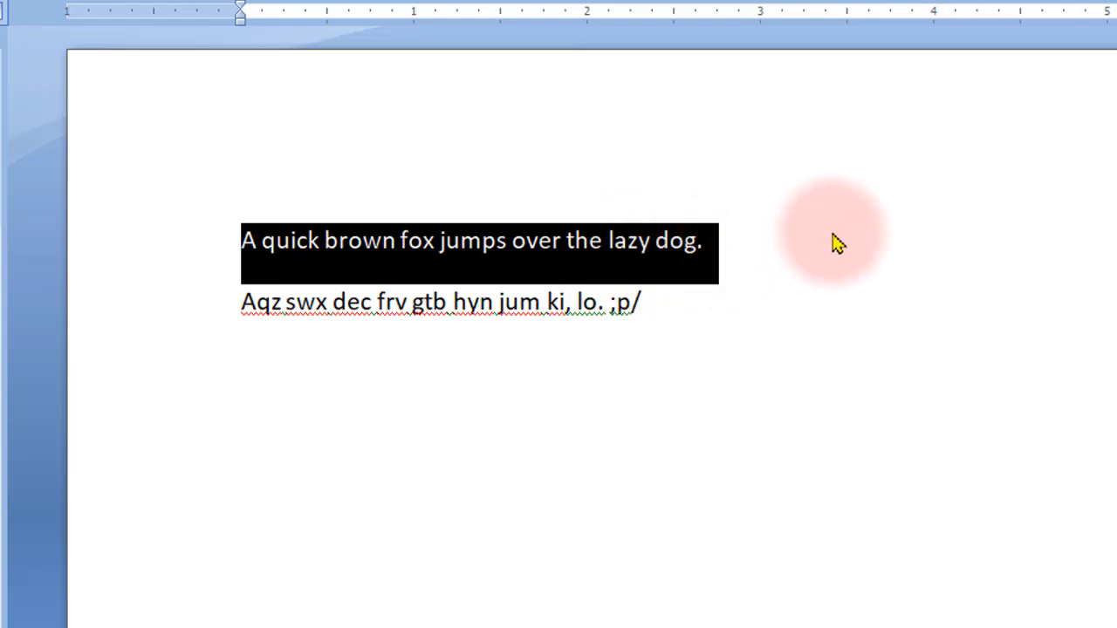
right_click(833, 243)
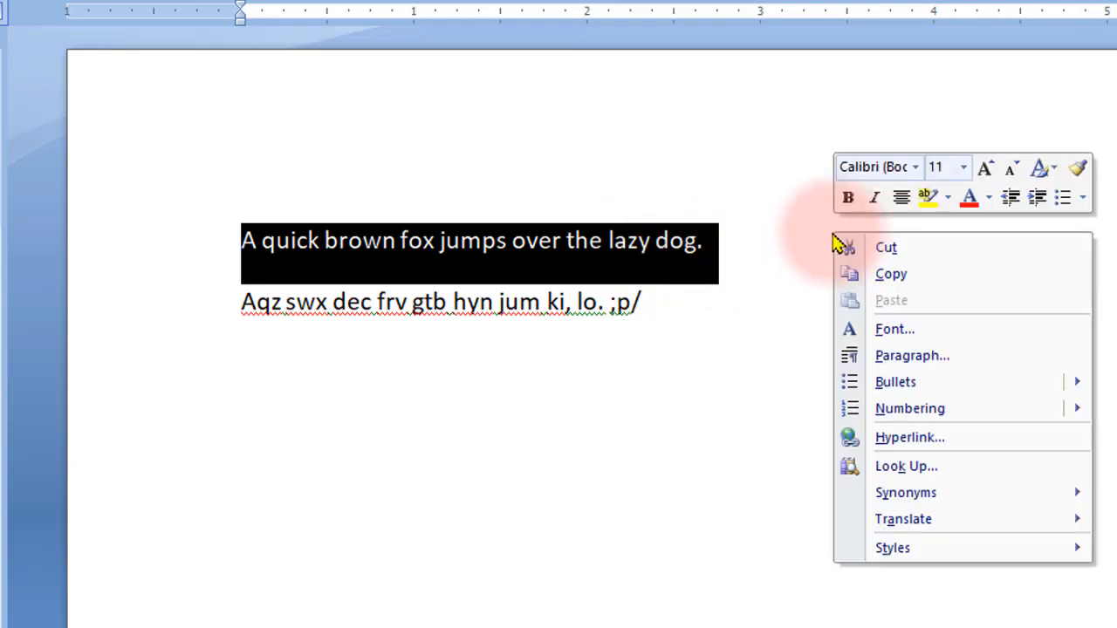
key("Escape")
left_click(753, 271)
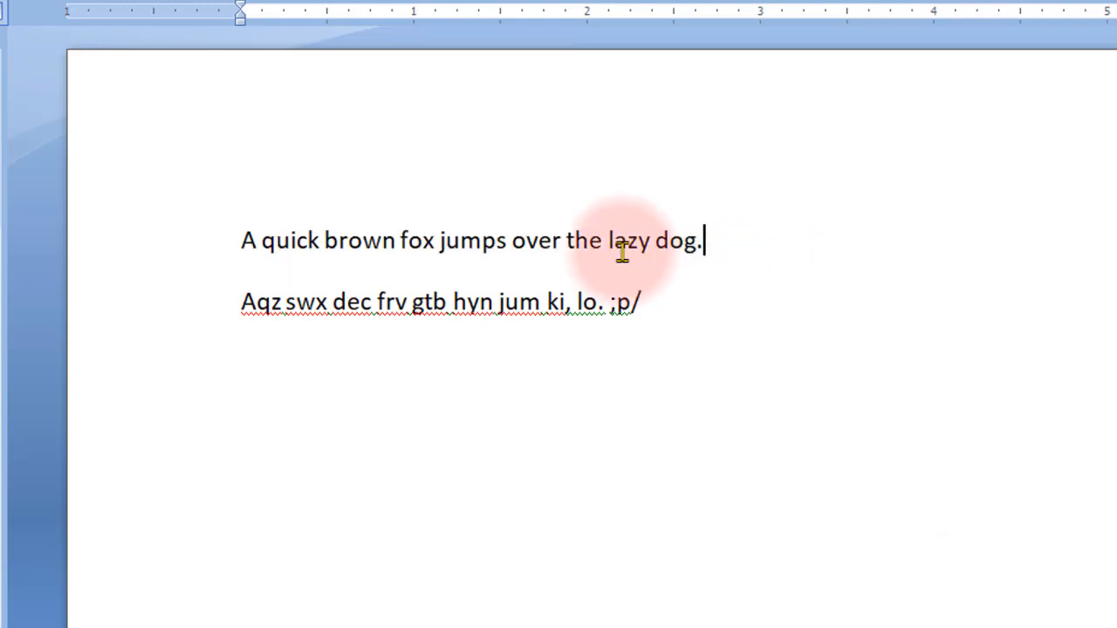
Compare the cut and copy options offered with nothing selected against those offered with the first sentence selected.
double_click(312, 238)
left_click(313, 239)
right_click(748, 351)
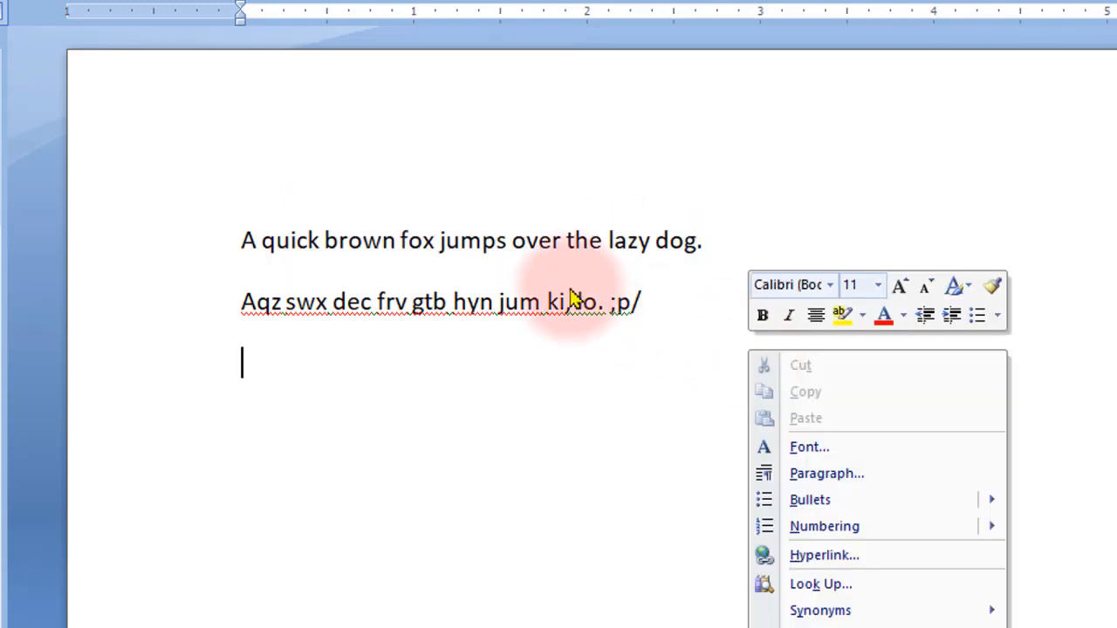
left_click(436, 236)
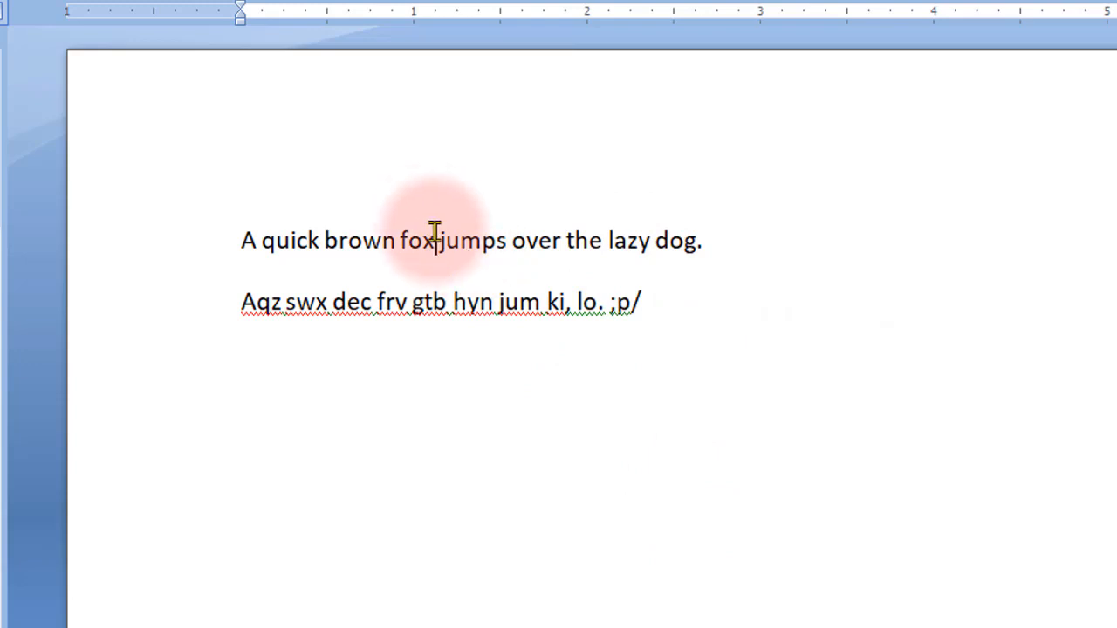
double_click(434, 234)
left_click(433, 234)
right_click(842, 252)
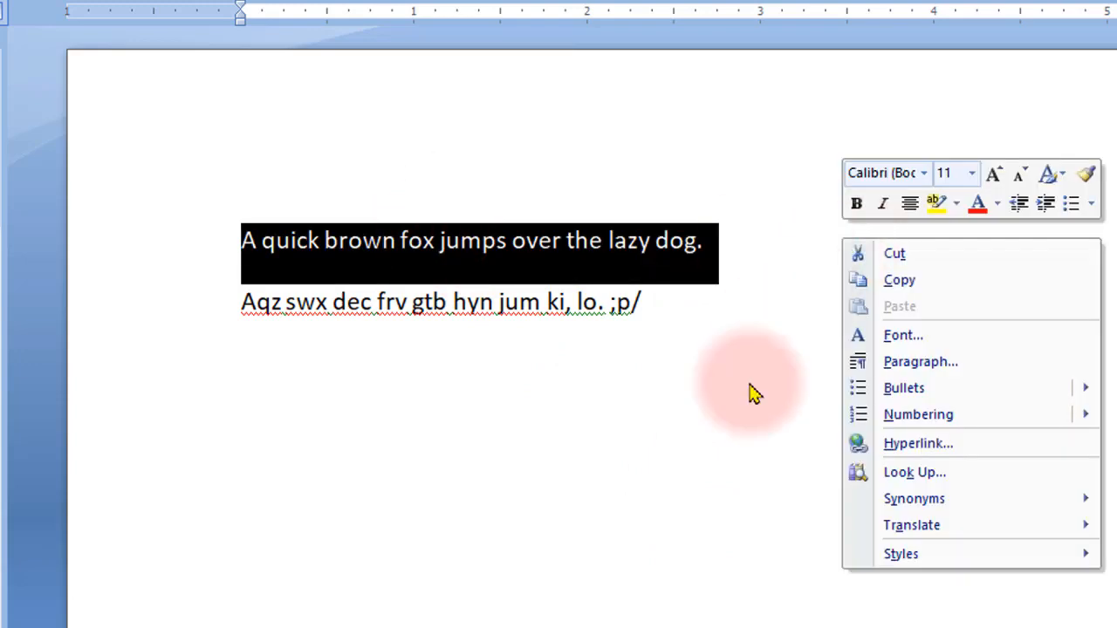
right_click(721, 421)
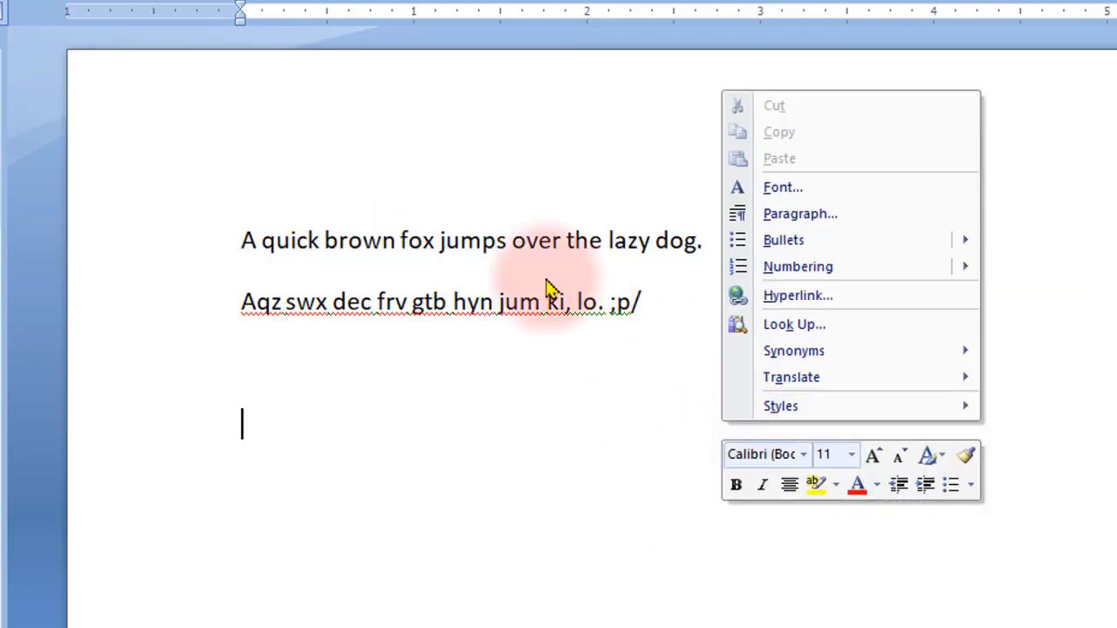
Copy the first sentence and paste it on a new line below the "Aqz swx dec" paragraph.
triple_click(466, 229)
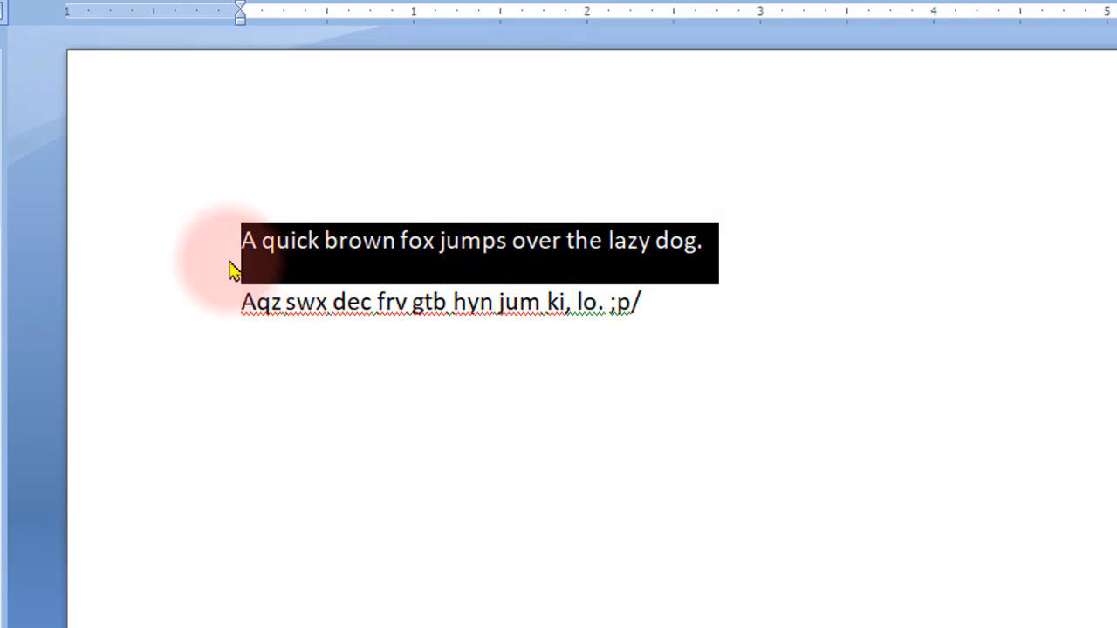
right_click(581, 255)
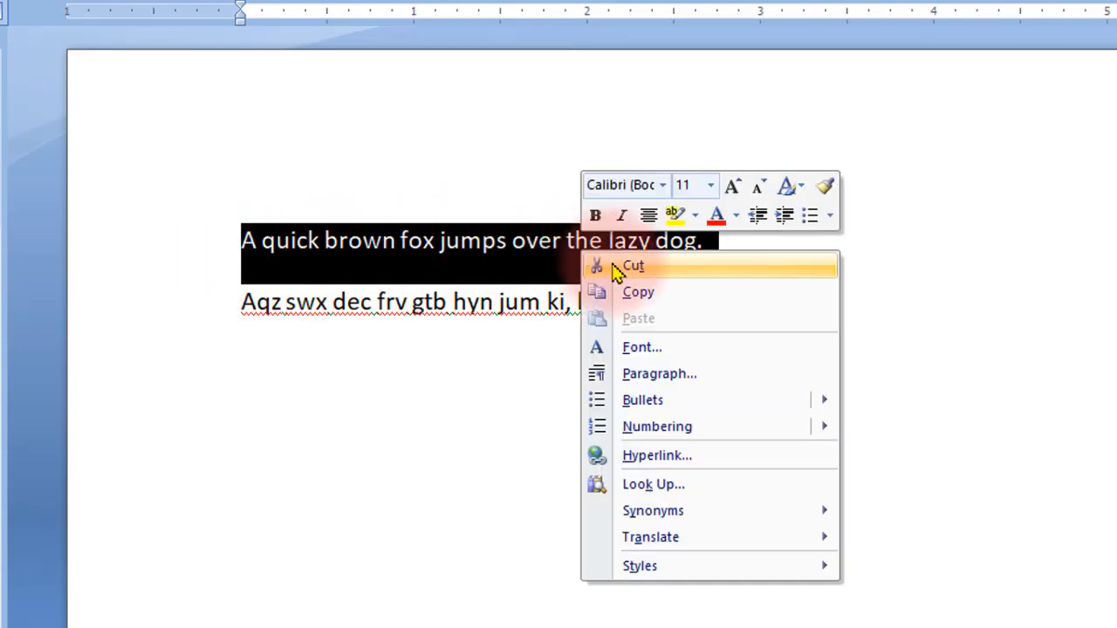
left_click(646, 295)
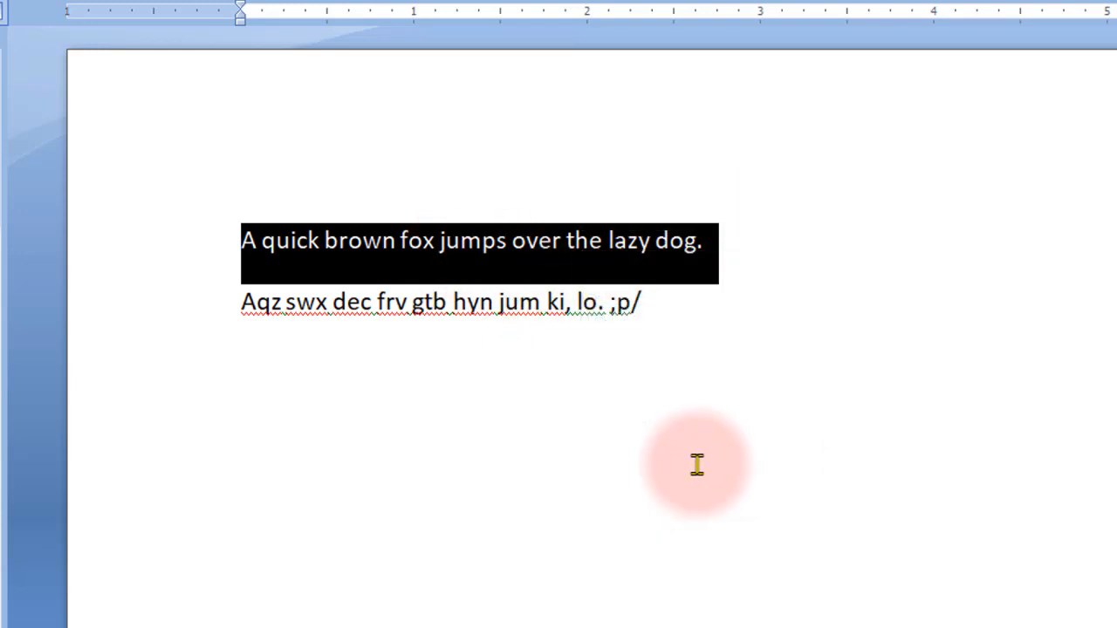
left_click(695, 321)
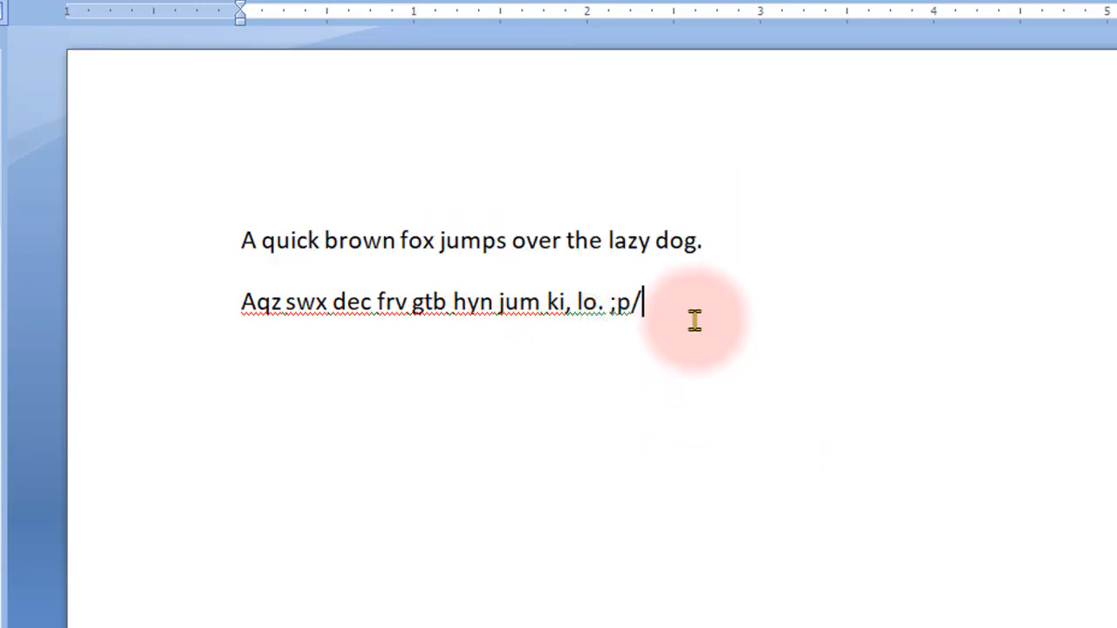
key("Return")
right_click(461, 367)
left_click(541, 432)
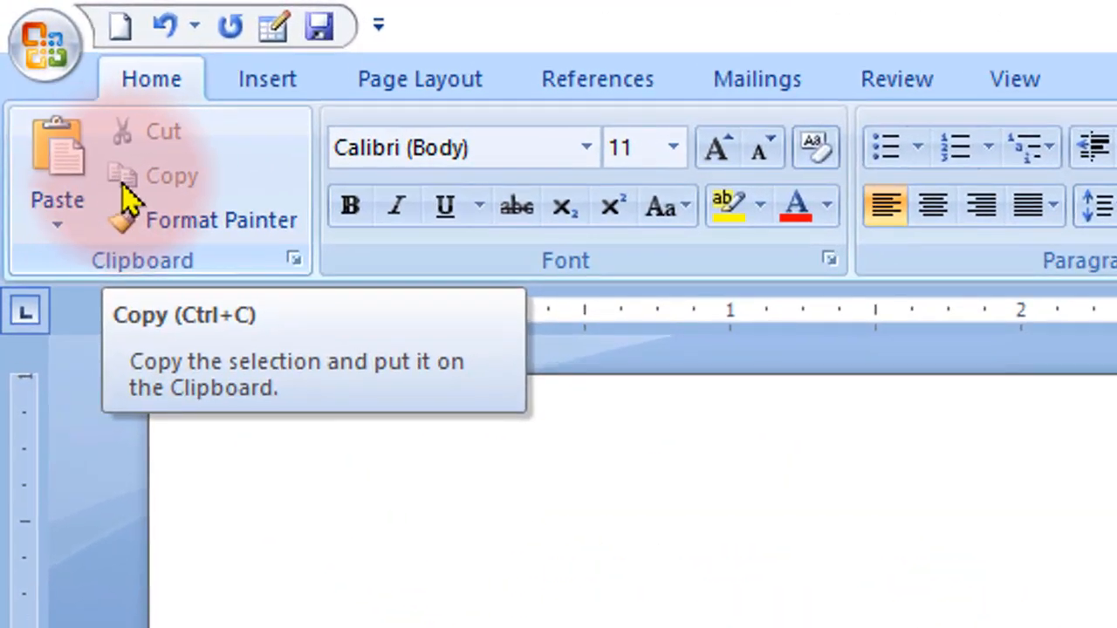
Review the clipboard commands and compare the original sentence with its pasted copy by selecting each in turn.
left_click(139, 218)
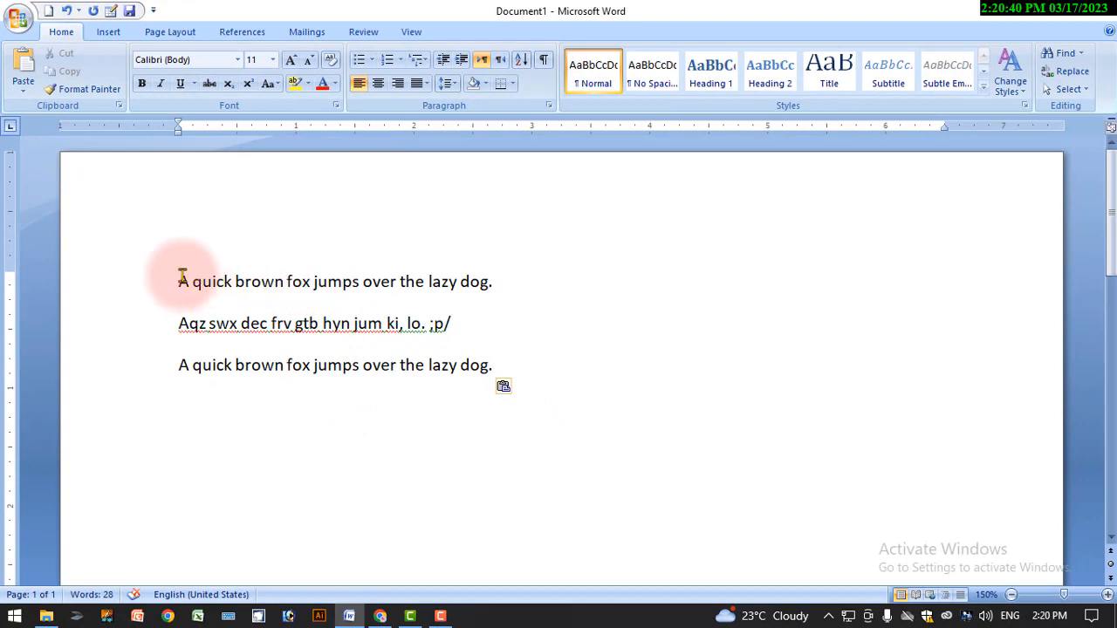
left_click_drag(179, 281, 491, 272)
left_click_drag(179, 365, 509, 364)
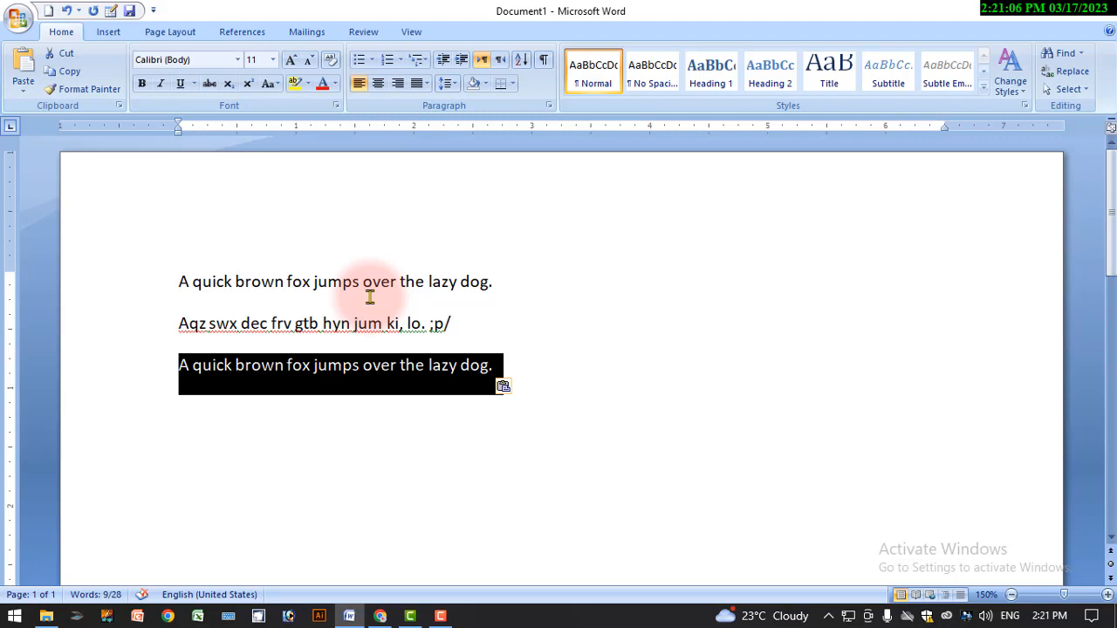
Cut the "Aqz swx dec frv gtb hyn jum ki, lo. ;p/" paragraph and paste it on a new line below the second fox sentence.
left_click_drag(178, 322, 470, 315)
right_click(358, 319)
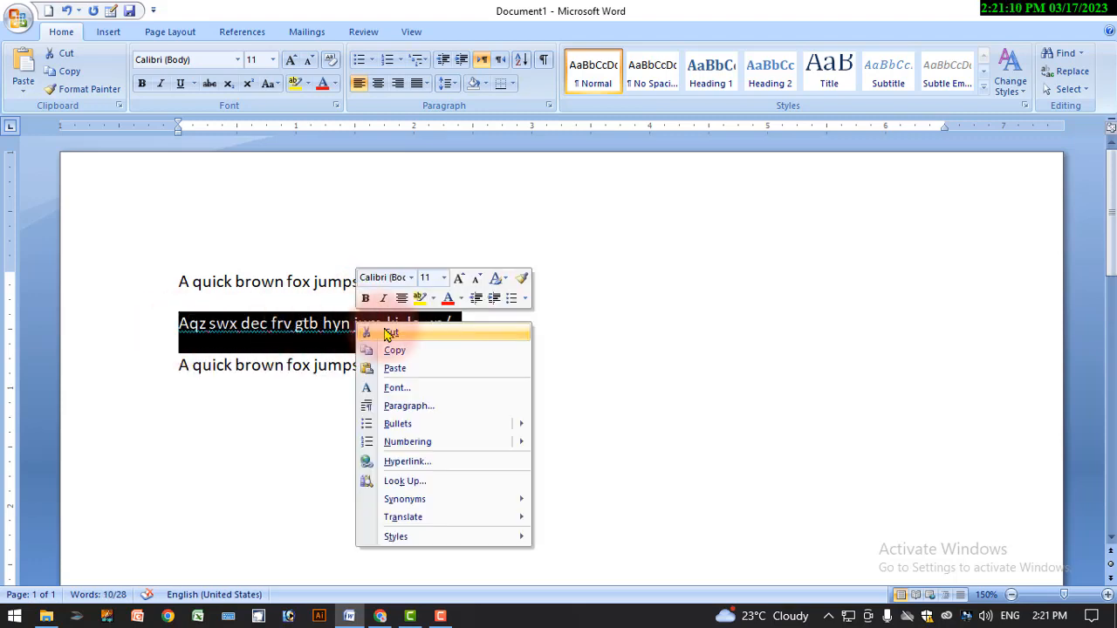
left_click(388, 334)
left_click(505, 349)
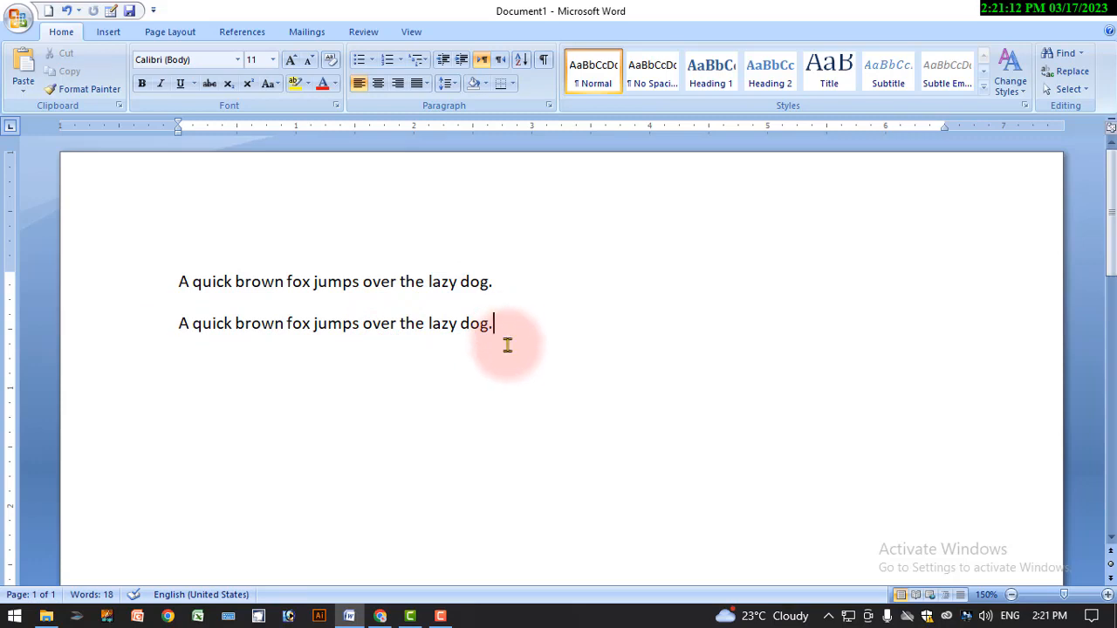
key("Return")
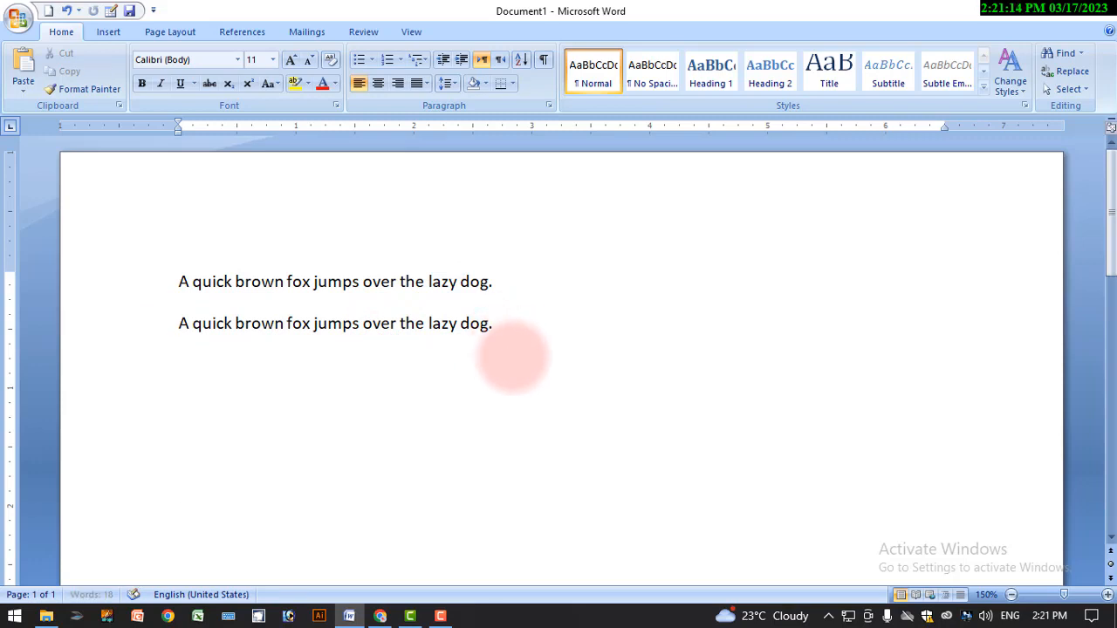
key("BackSpace")
key("BackSpace")
key("BackSpace")
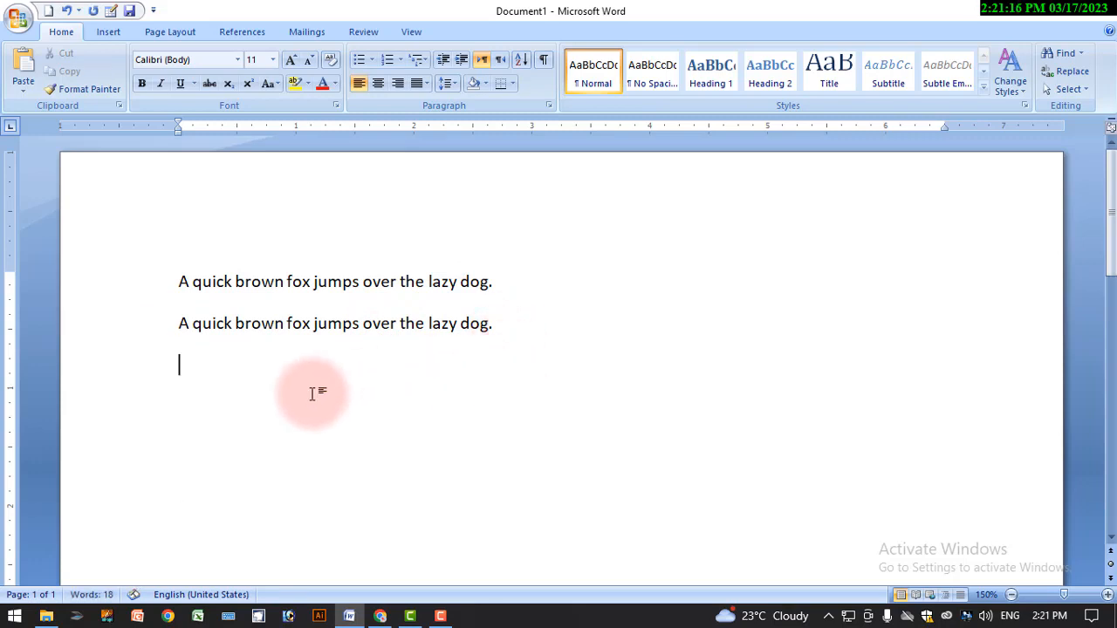
right_click(240, 372)
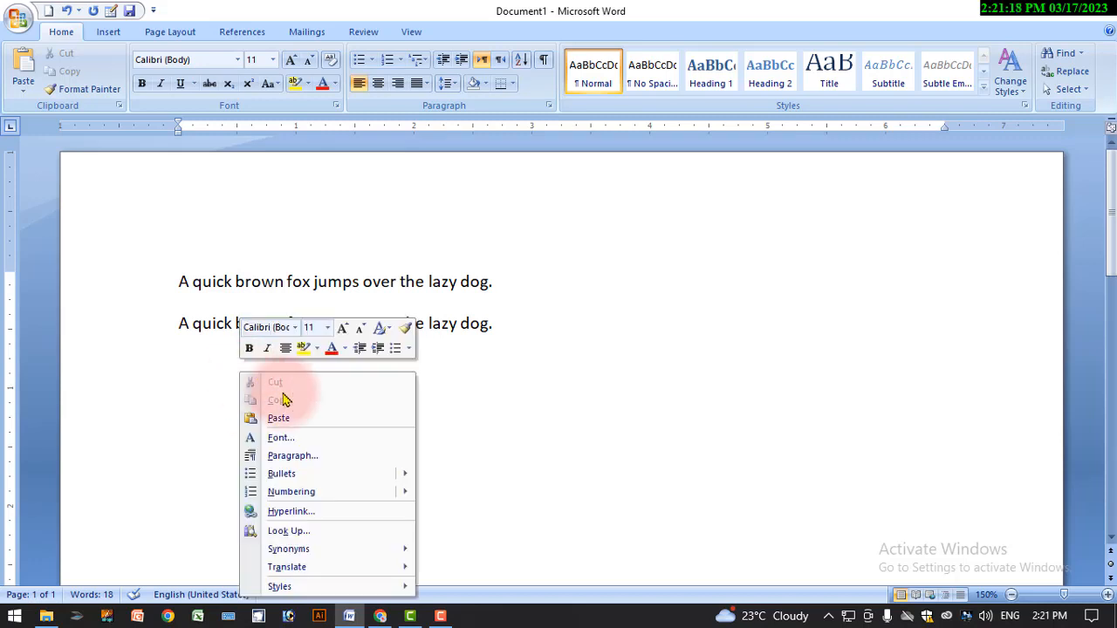
left_click(279, 418)
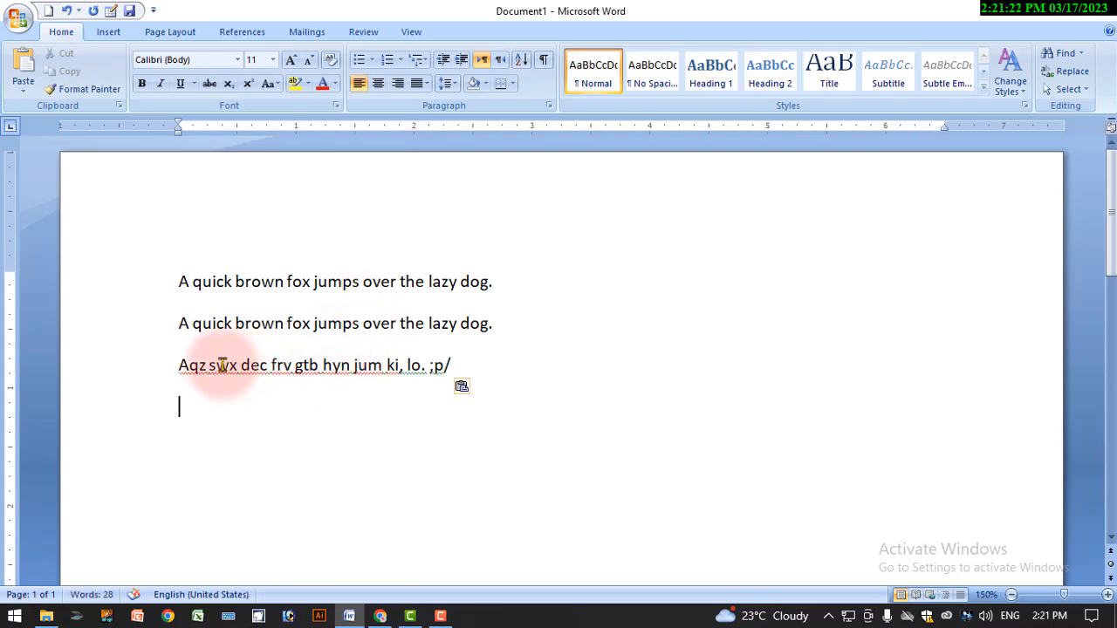
left_click_drag(224, 366, 456, 387)
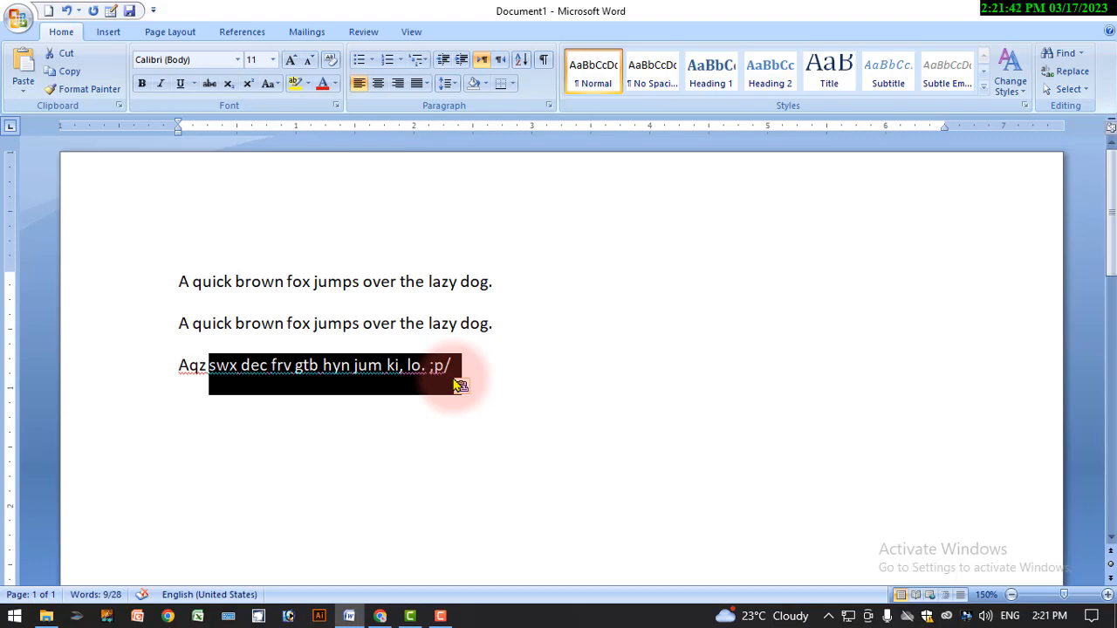
left_click(568, 351)
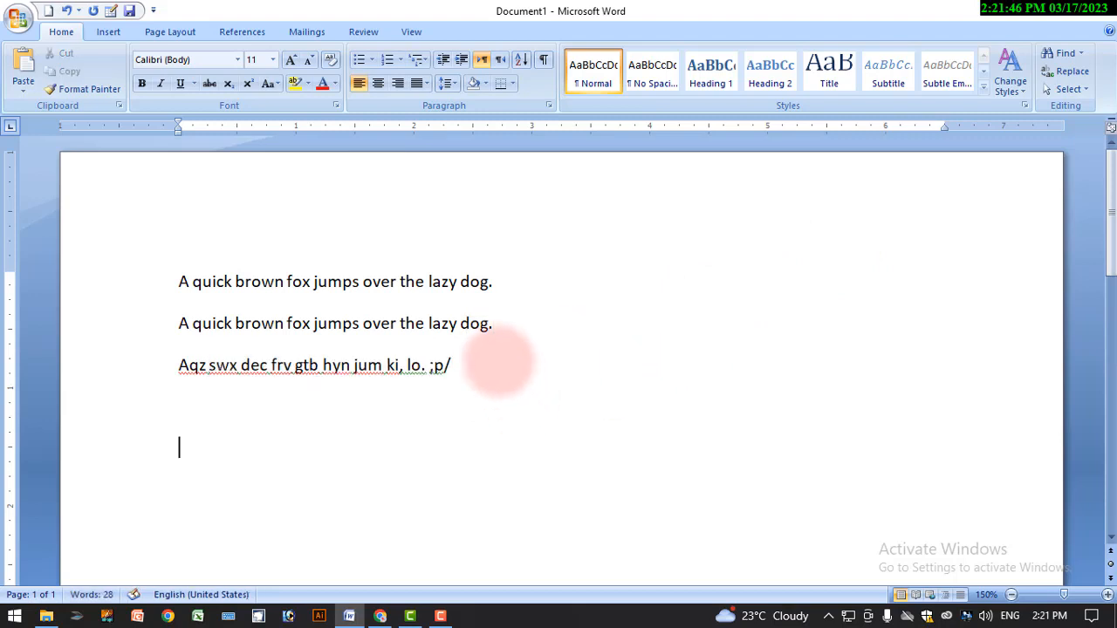
Format the first fox sentence in Blackadder ITC at font size 18.
left_click_drag(491, 288, 159, 293)
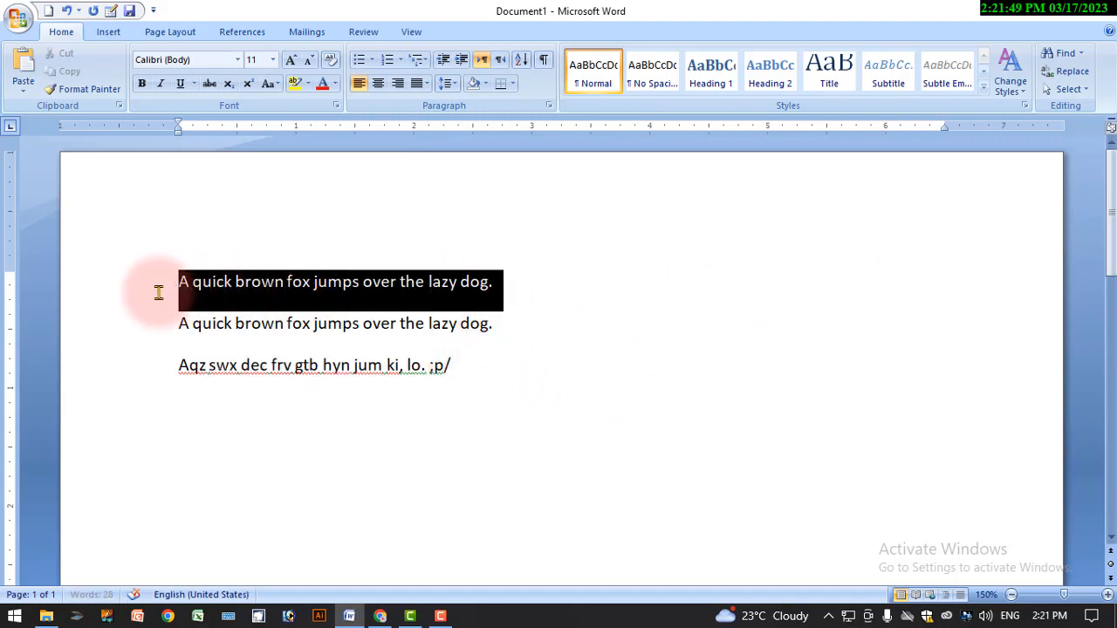
left_click(292, 61)
left_click(292, 61)
left_click(292, 61)
left_click(291, 61)
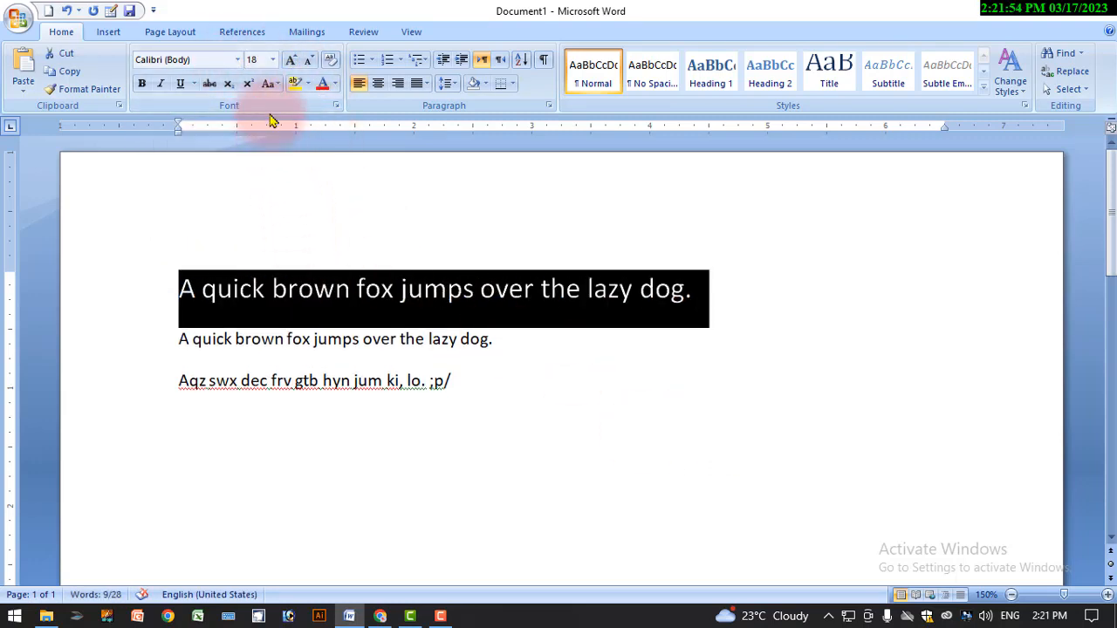
left_click(238, 60)
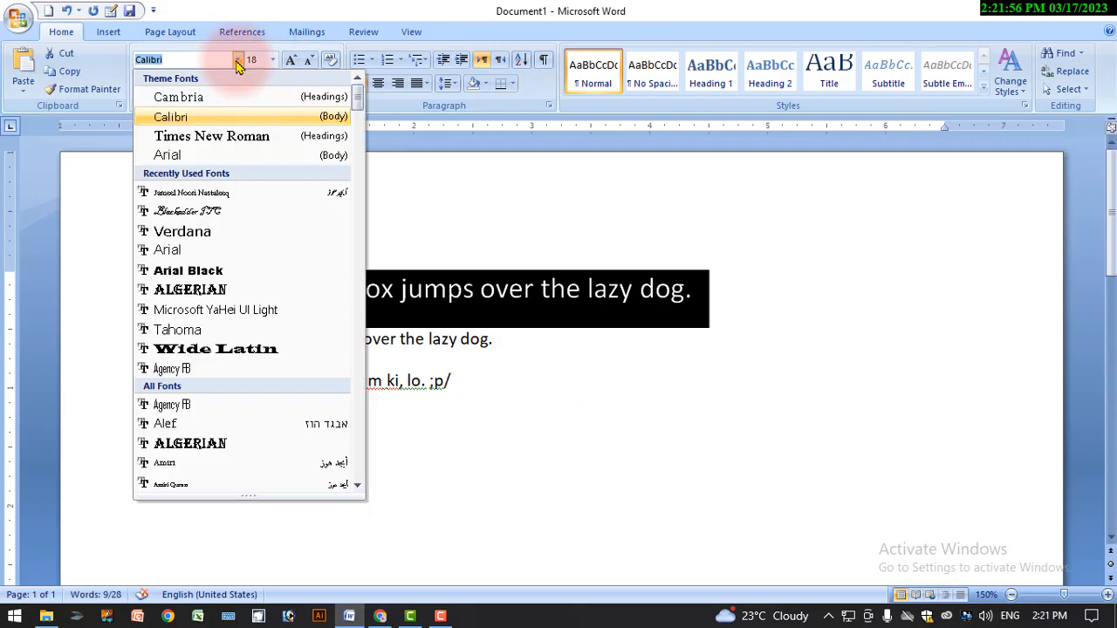
left_click(247, 211)
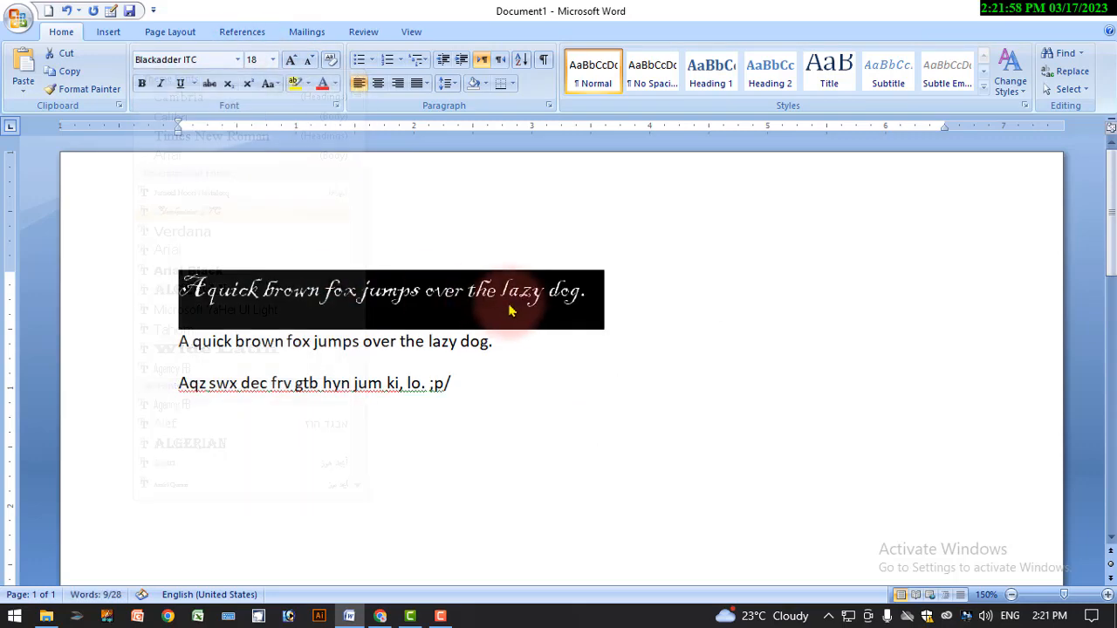
Try several standard palette colors for the first fox sentence and apply a magenta-pink font color.
left_click(335, 83)
left_click(368, 245)
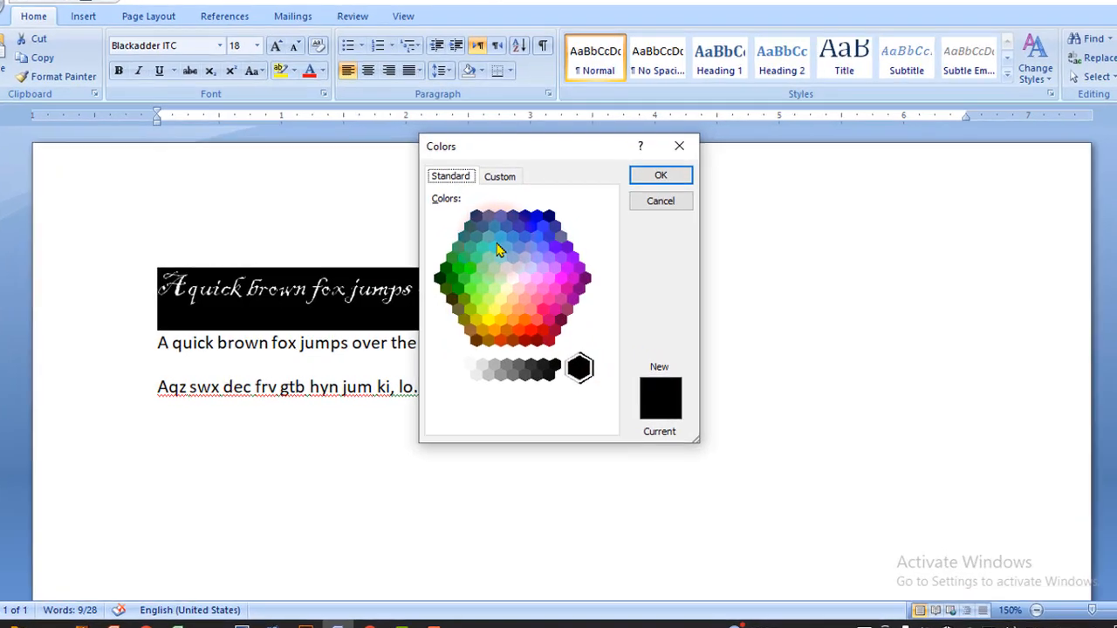
left_click(497, 247)
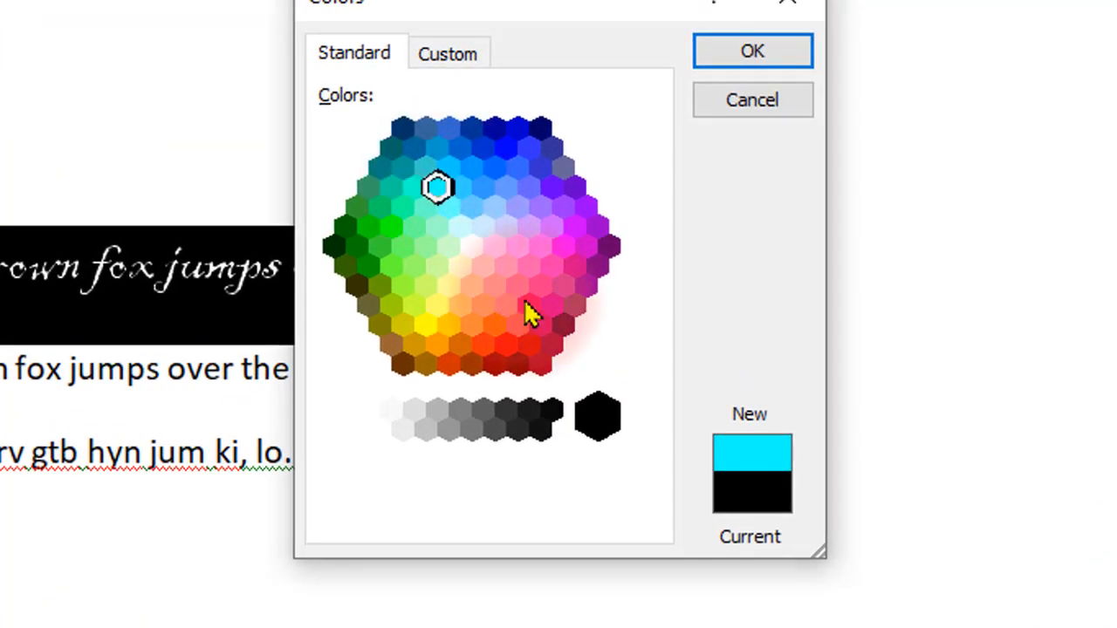
left_click(529, 306)
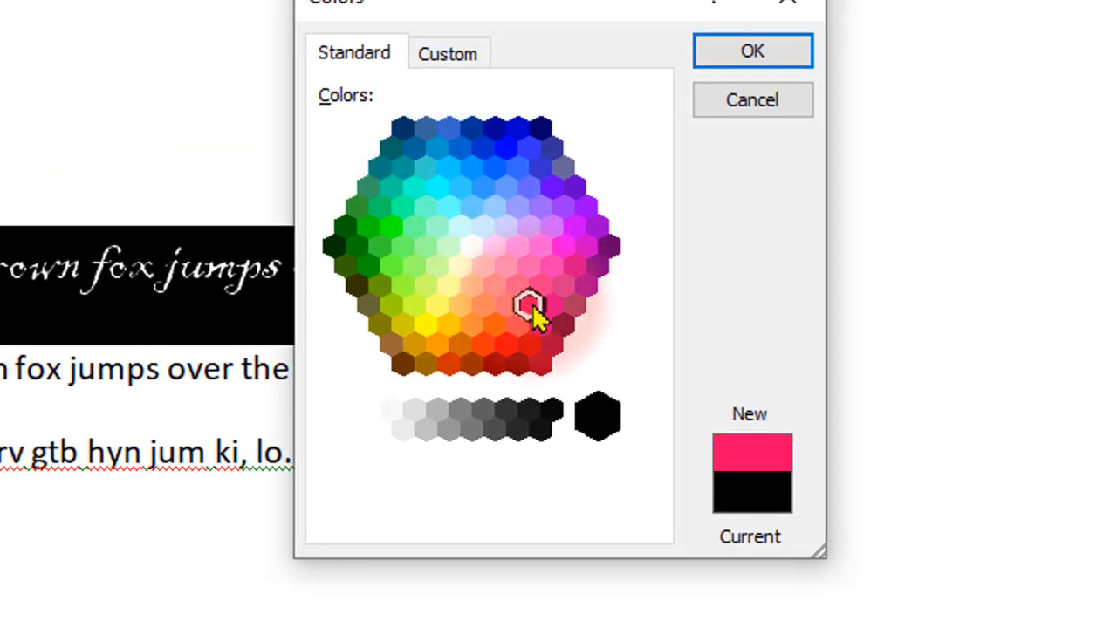
left_click(517, 326)
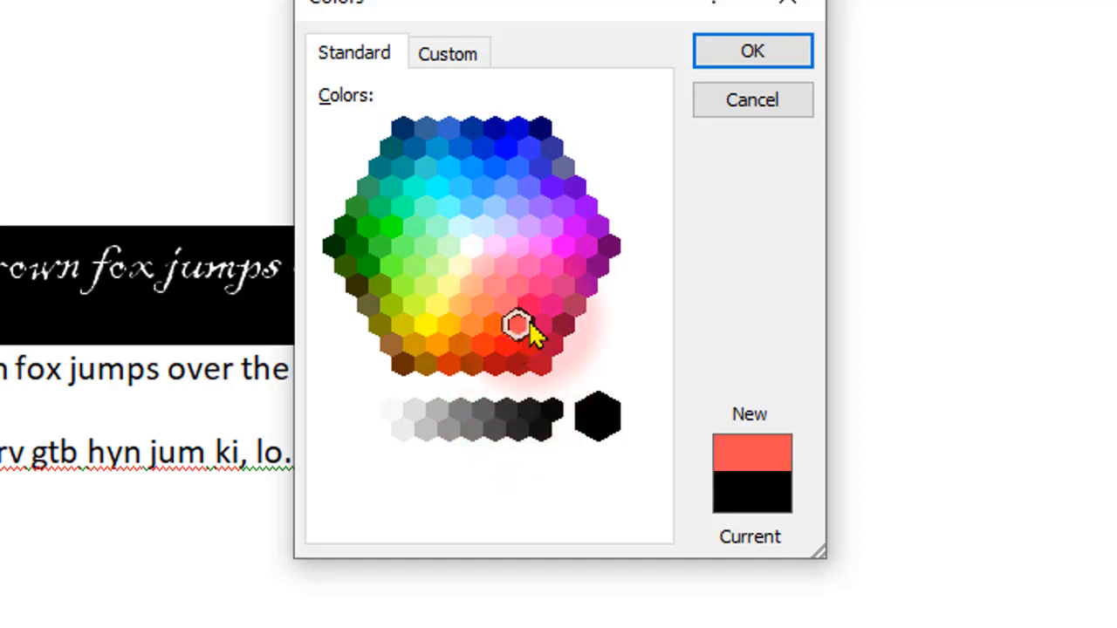
left_click(548, 311)
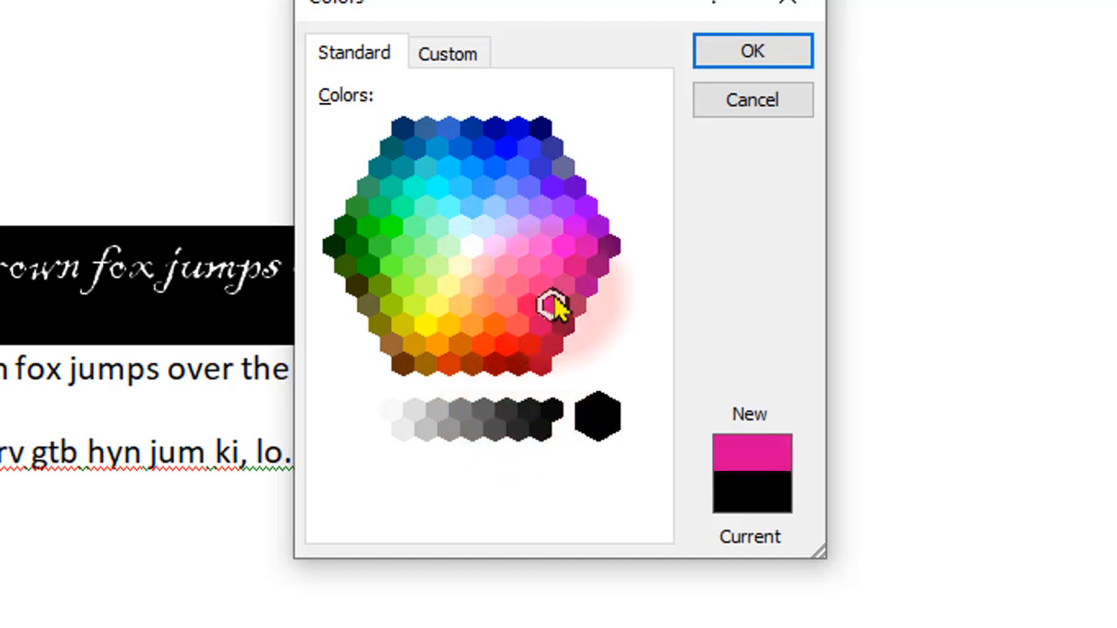
left_click(574, 267)
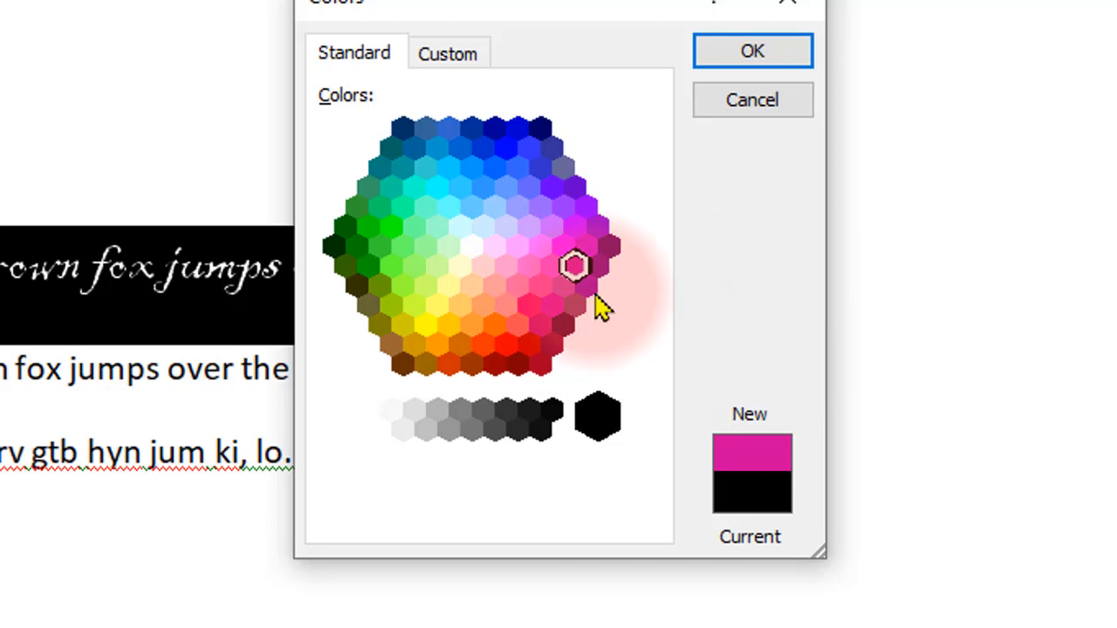
left_click(725, 53)
left_click(254, 368)
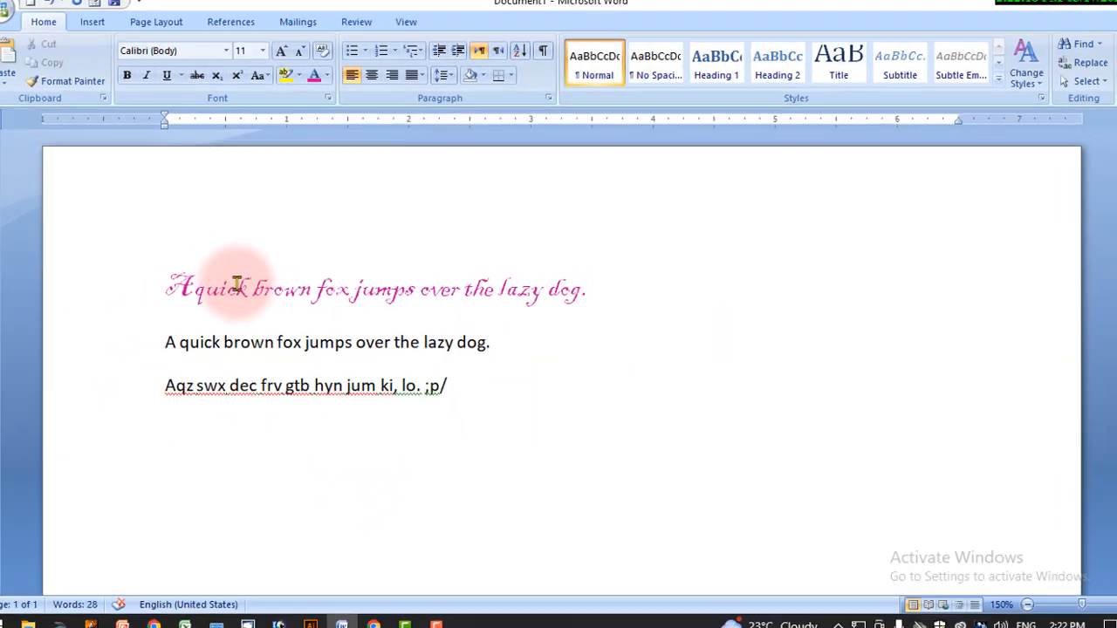
Review the formatting of the first fox sentence and the font color choices available for it.
left_click_drag(181, 290, 569, 276)
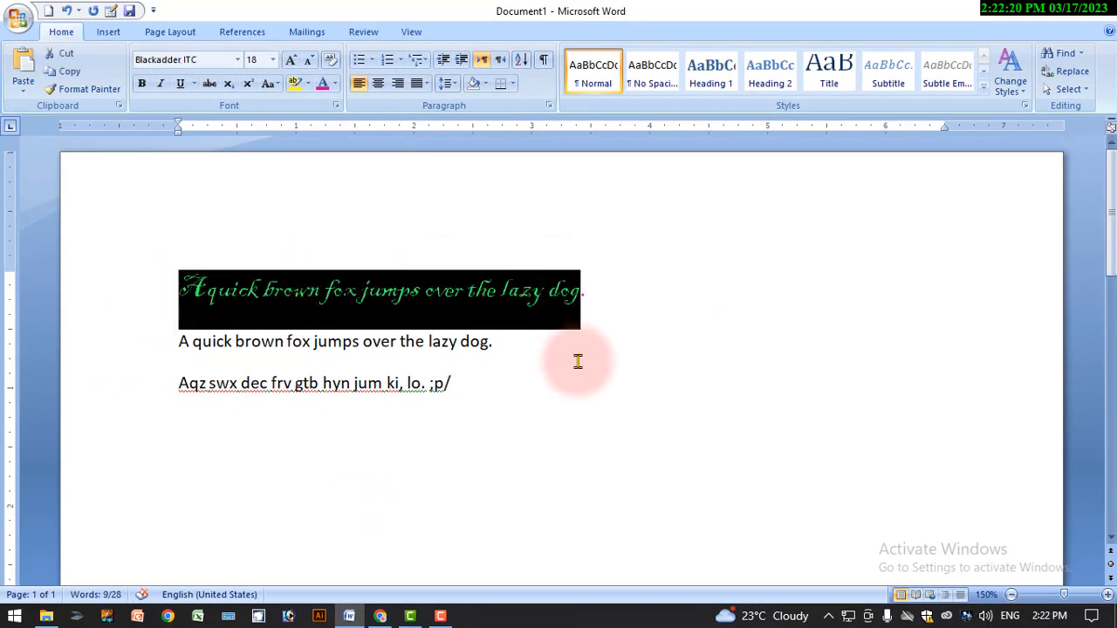
left_click(544, 361)
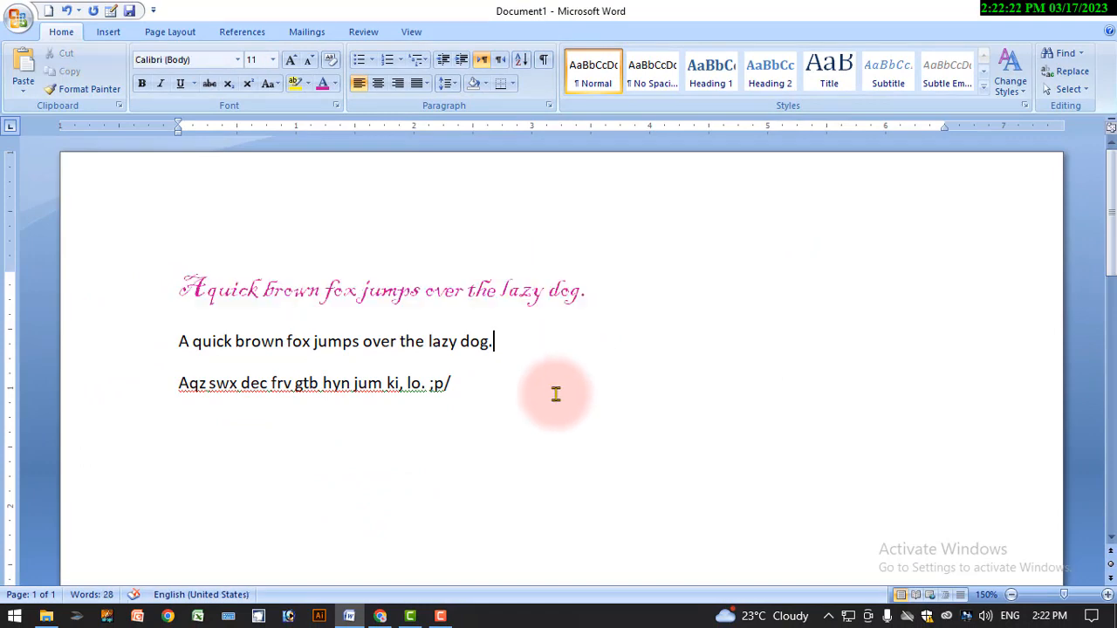
left_click(17, 17)
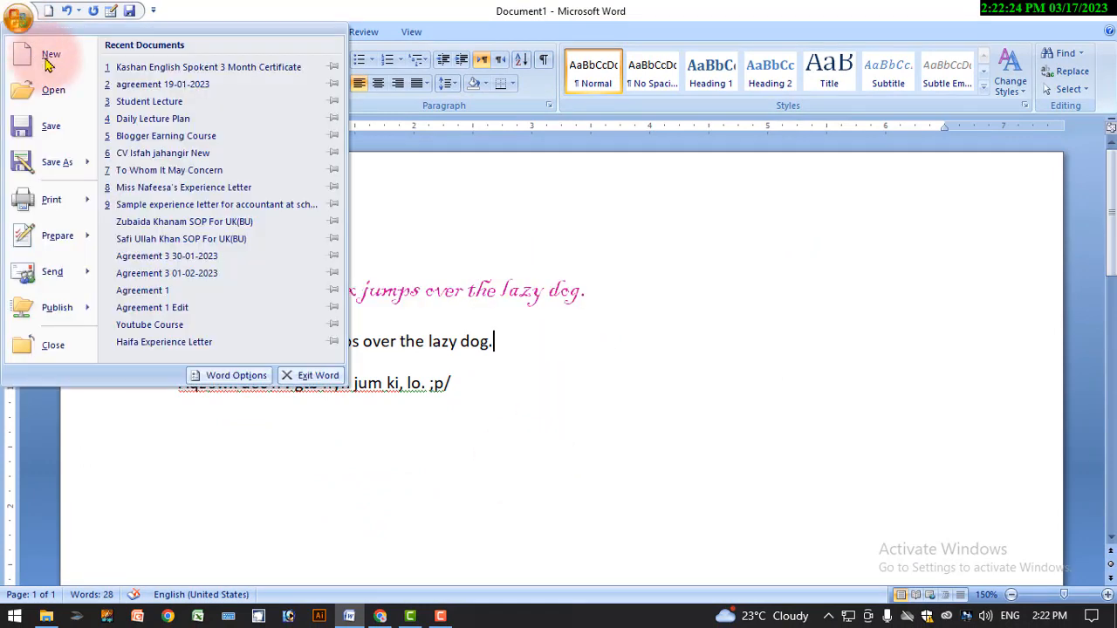
left_click(437, 285)
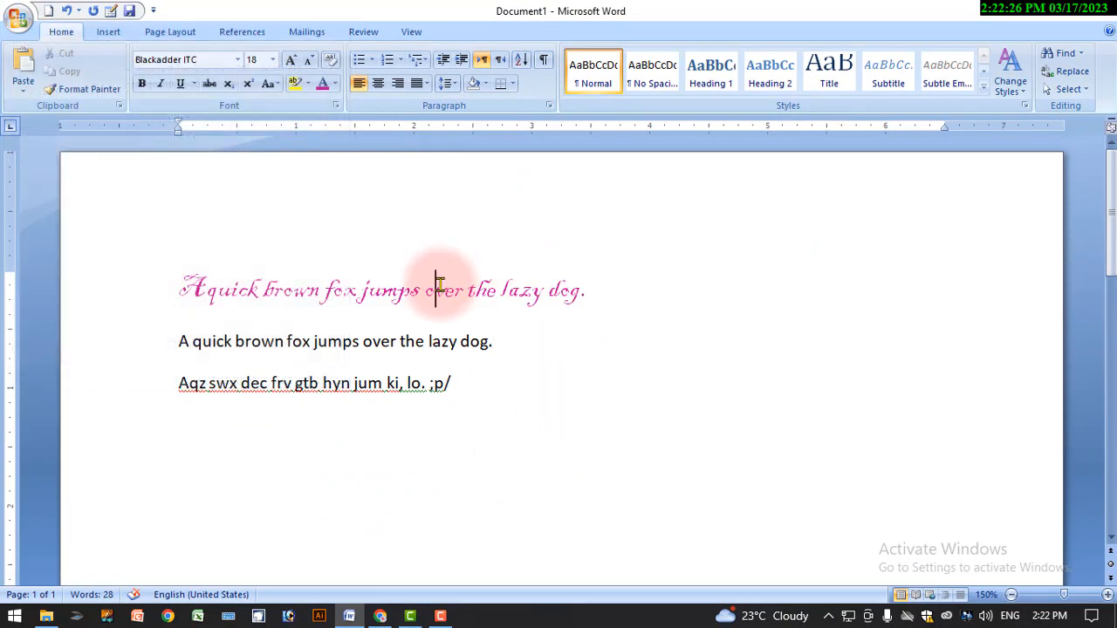
double_click(436, 286)
triple_click(386, 287)
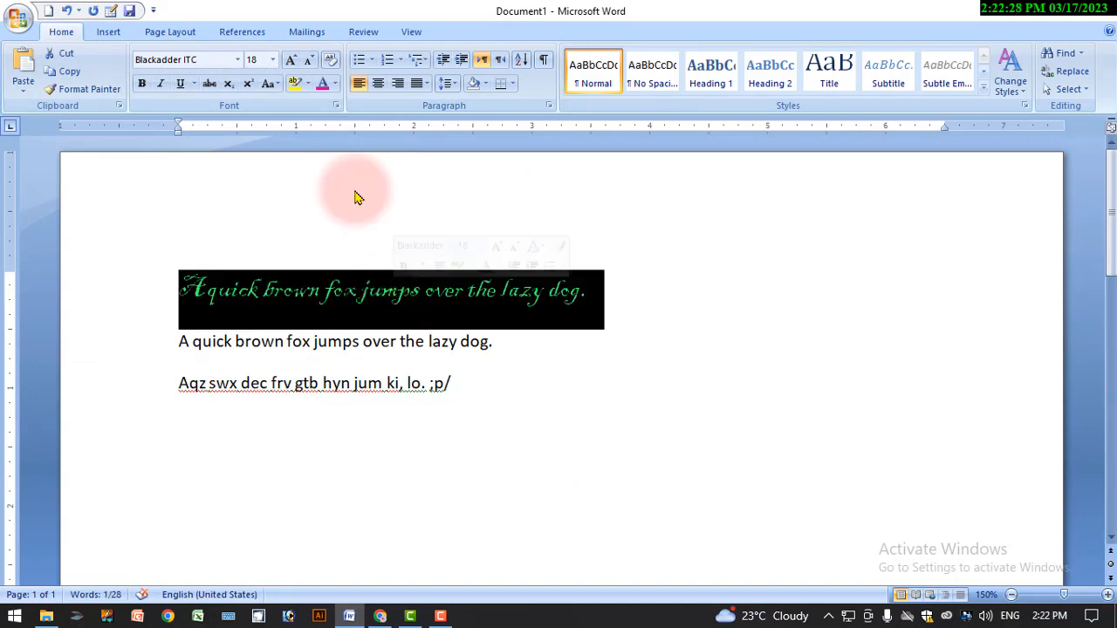
left_click(336, 83)
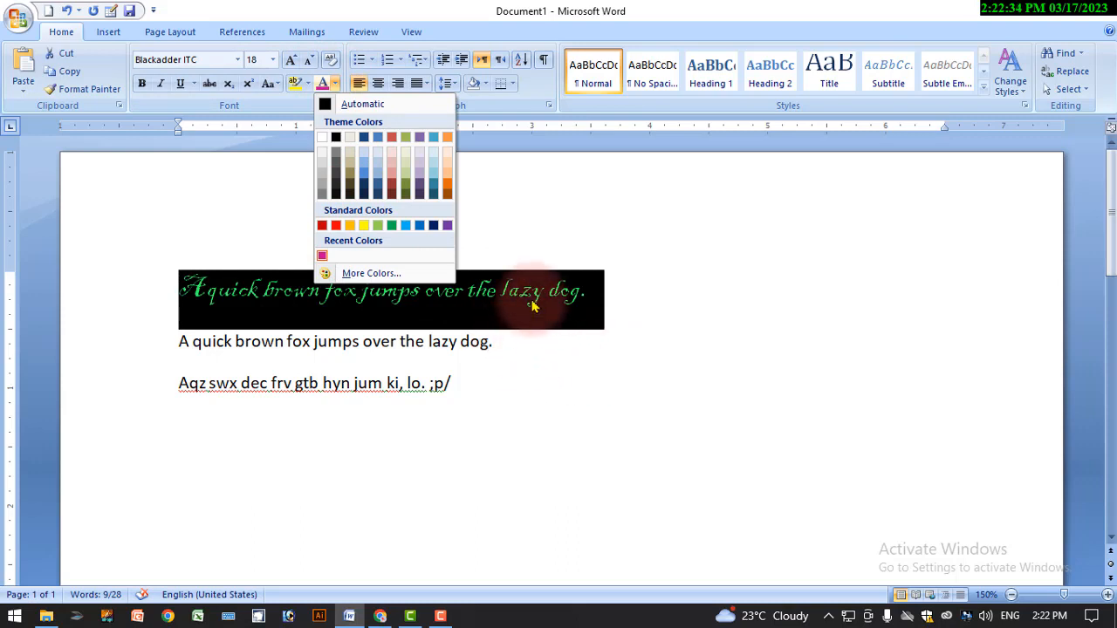
left_click(579, 407)
left_click(391, 286)
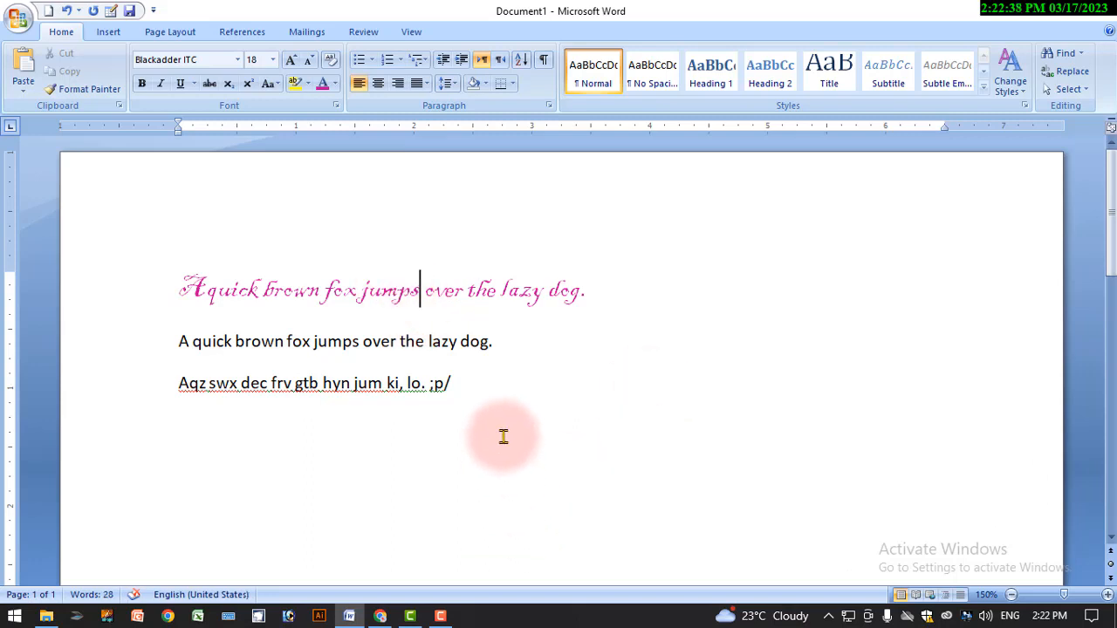
Generate sample paragraphs with =rand() on a new line below the "Aqz swx dec frv gtb hyn jum ki, lo. ;p/" paragraph.
left_click(439, 434)
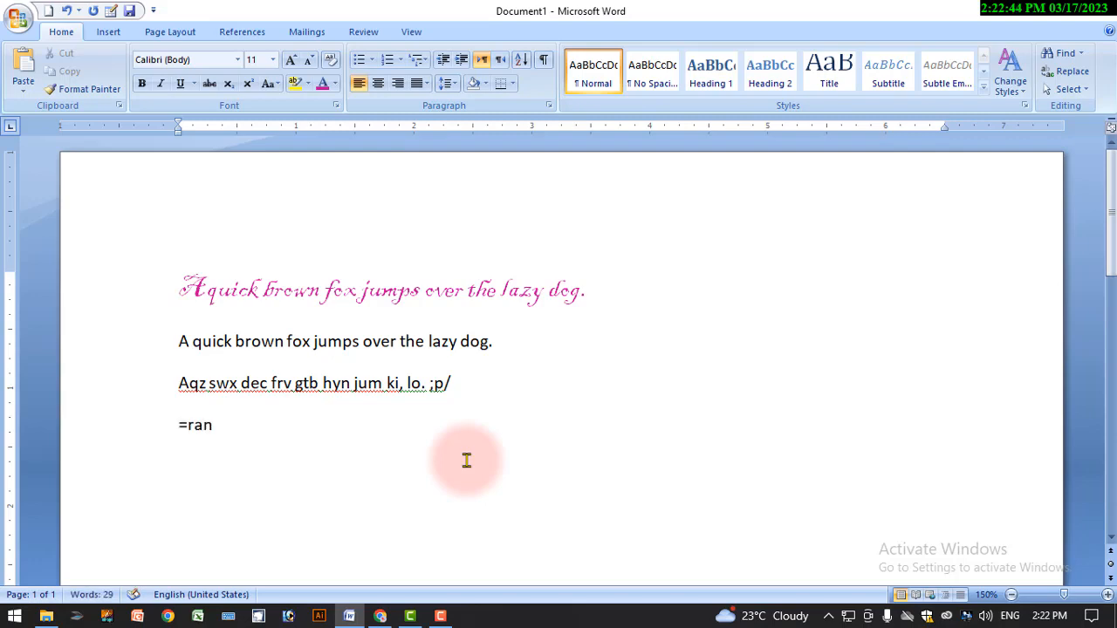
type("=rand()")
key("Return")
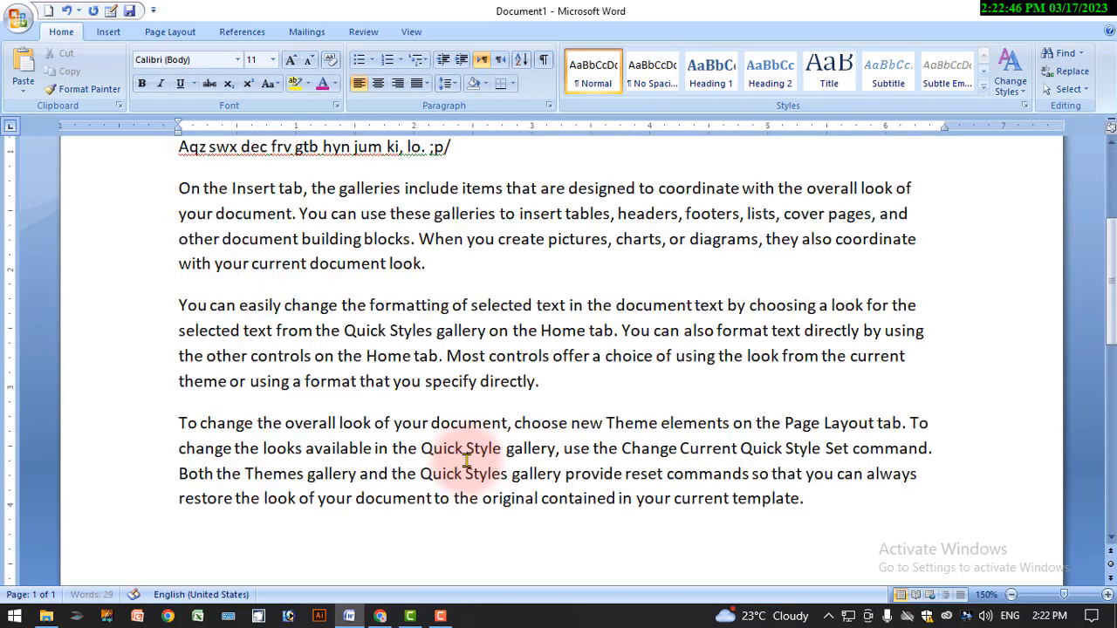
scroll(677, 427, "up", 3)
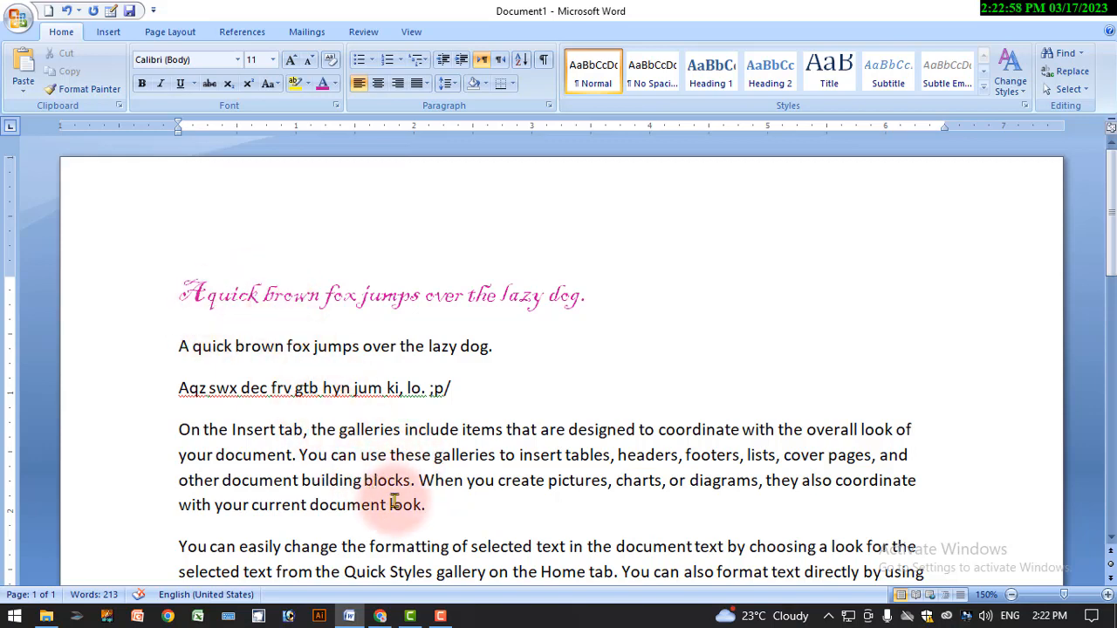
triple_click(250, 294)
left_click(463, 514)
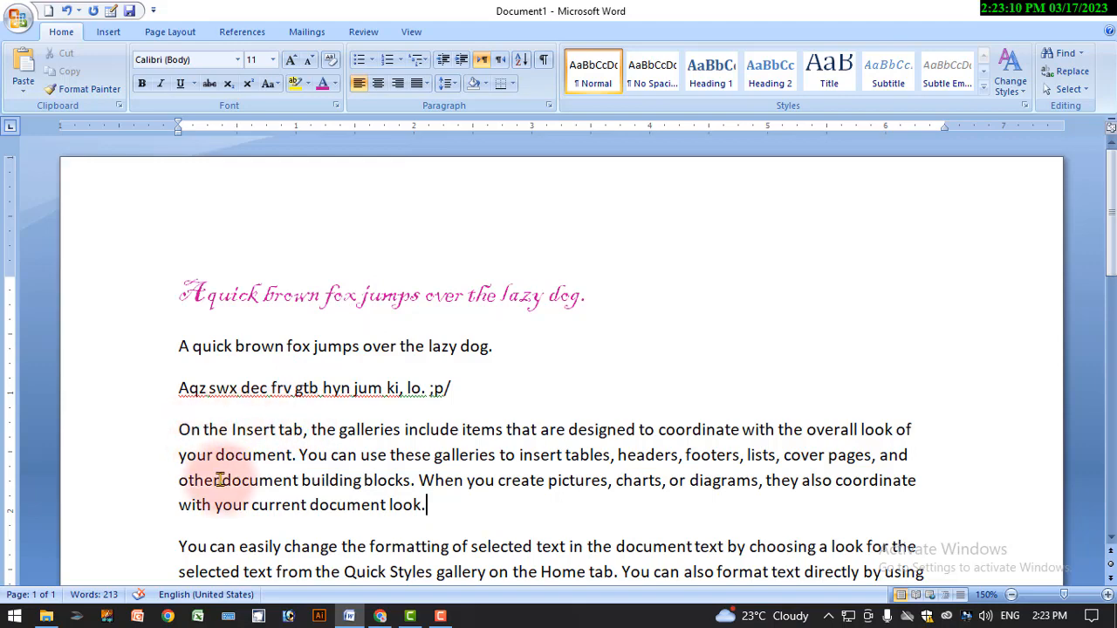
left_click(440, 616)
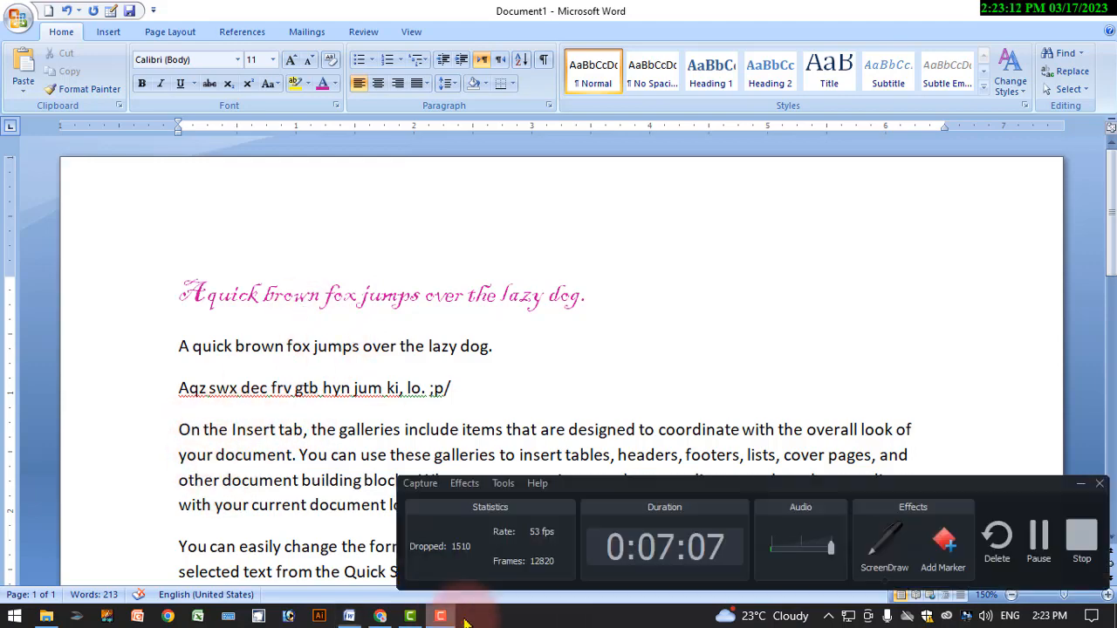
left_click(1040, 548)
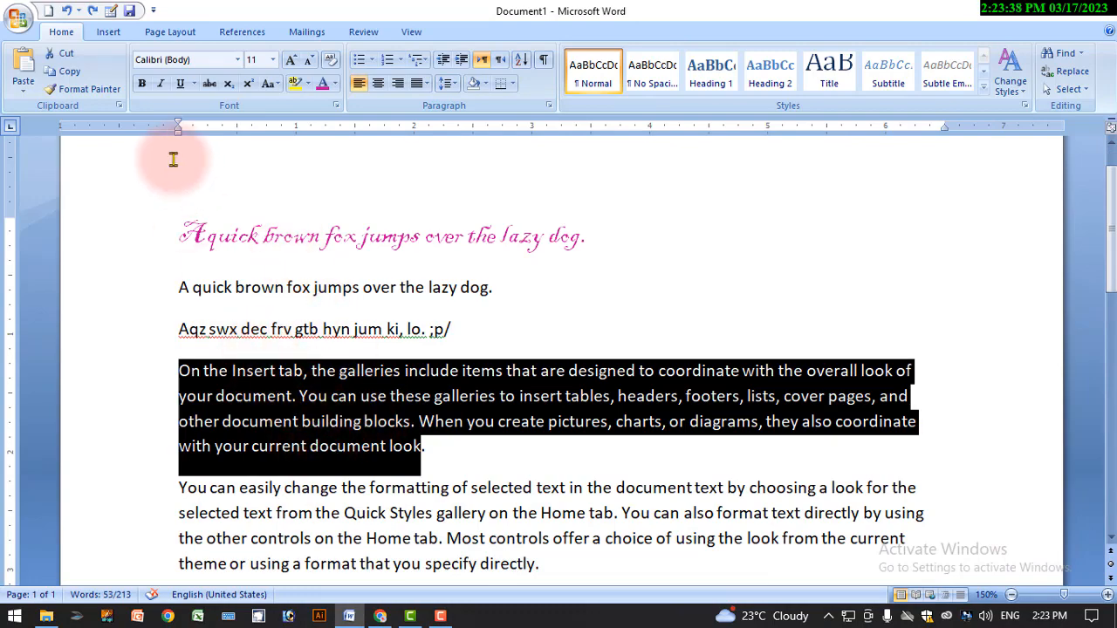
left_click(162, 215)
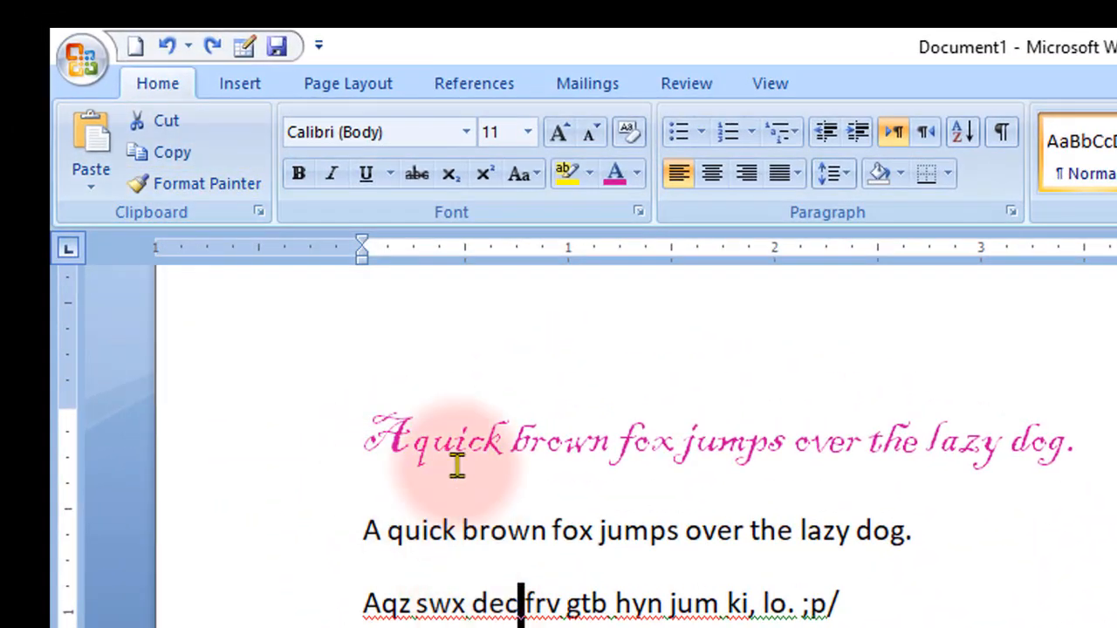
Copy the first fox sentence's formatting onto all the generated sample paragraphs with the Format Painter.
left_click_drag(369, 432, 1077, 444)
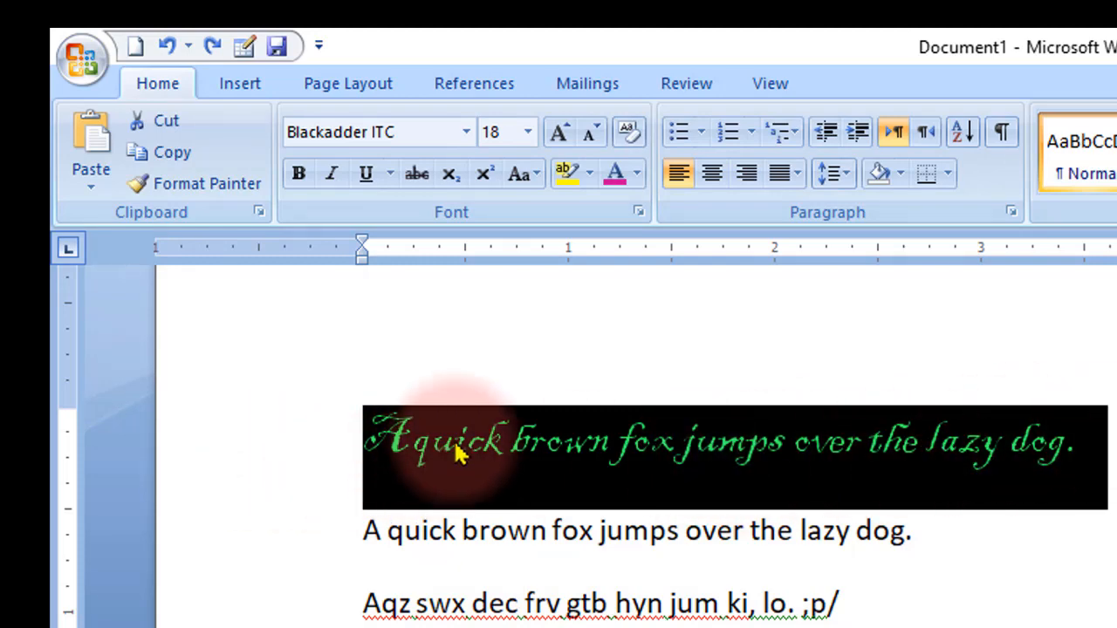
left_click(231, 185)
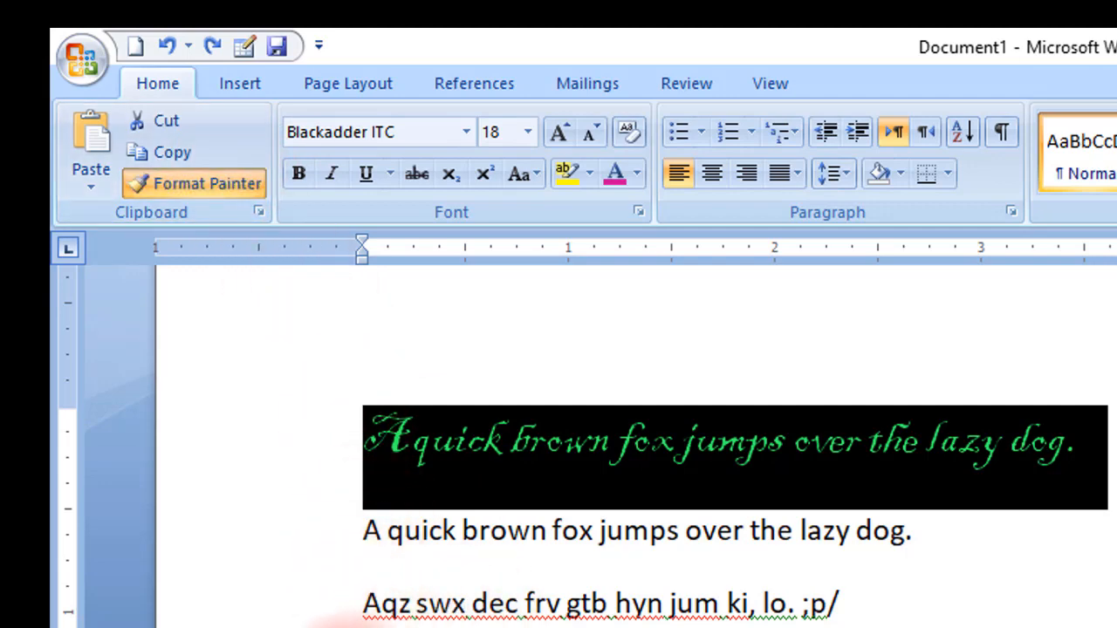
scroll(437, 602, "down", 3)
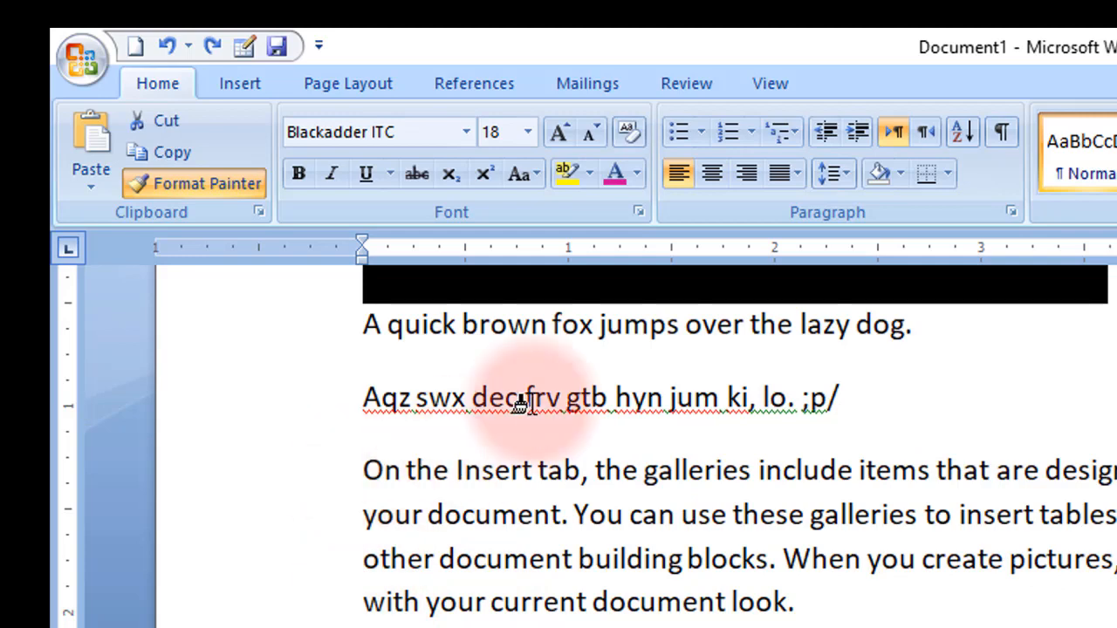
scroll(611, 471, "up", 3)
scroll(628, 446, "down", 2)
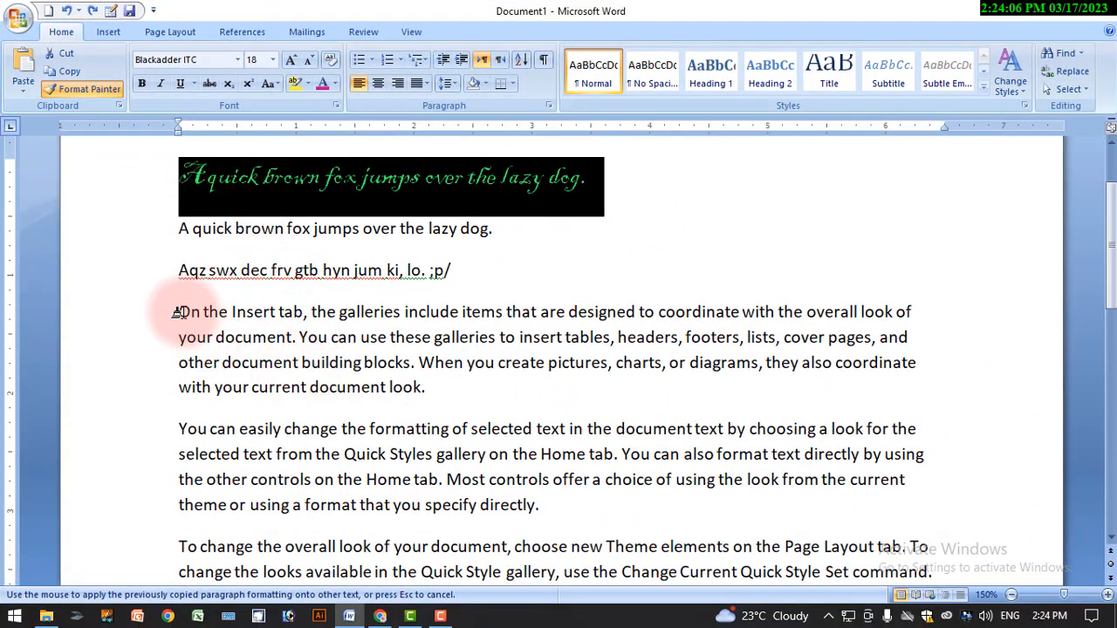
mouse_move(180, 311)
left_mouse_down()
mouse_move(331, 429)
mouse_move(322, 449)
mouse_move(568, 489)
mouse_move(805, 567)
left_mouse_up()
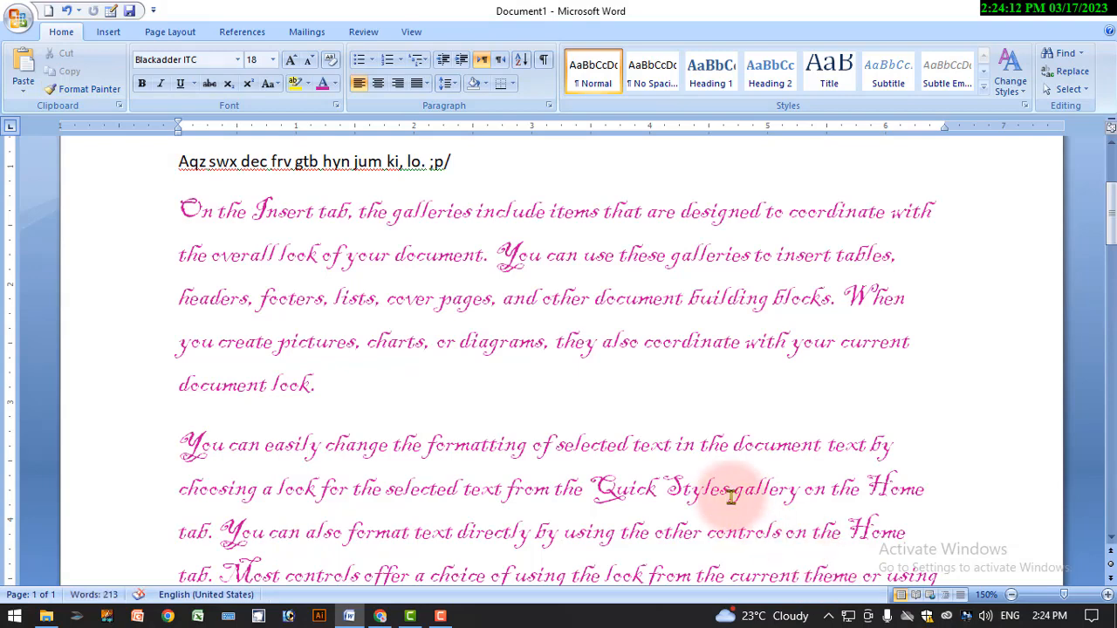
scroll(630, 392, "up", 2)
scroll(630, 392, "up", 2)
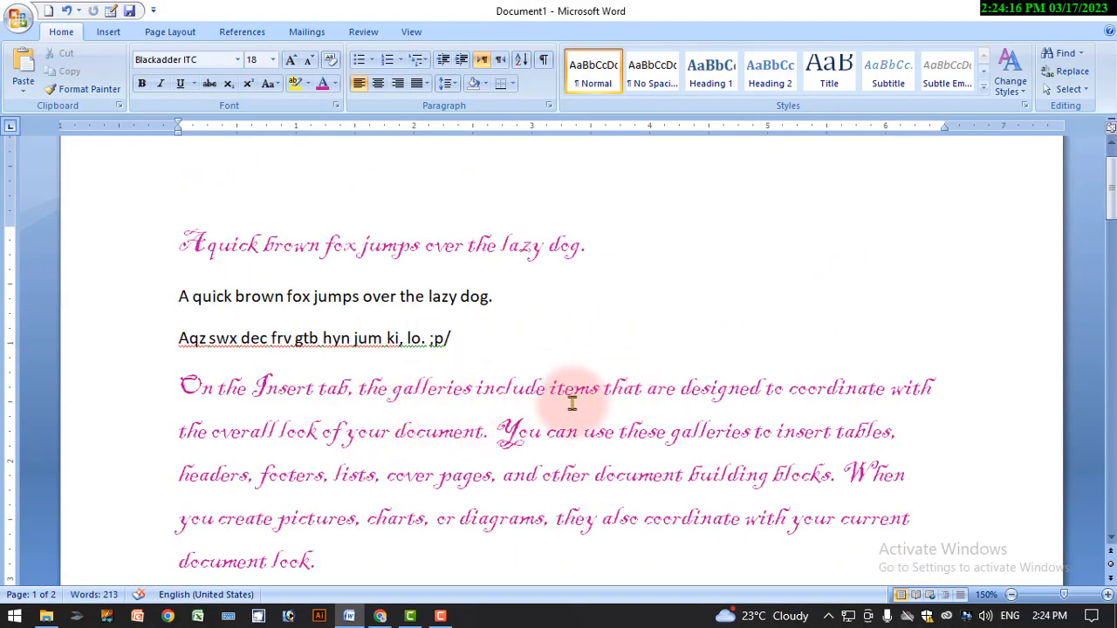
Clear all formatting from the generated sample paragraphs, starting at "On the Insert tab".
scroll(399, 277, "down", 4)
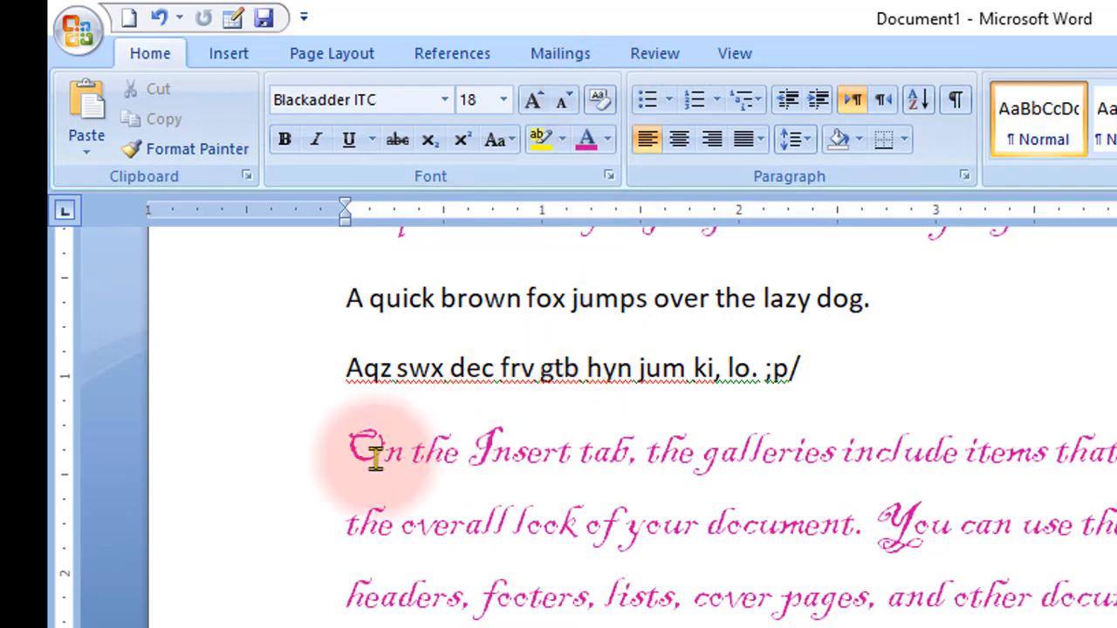
left_click_drag(347, 452, 785, 627)
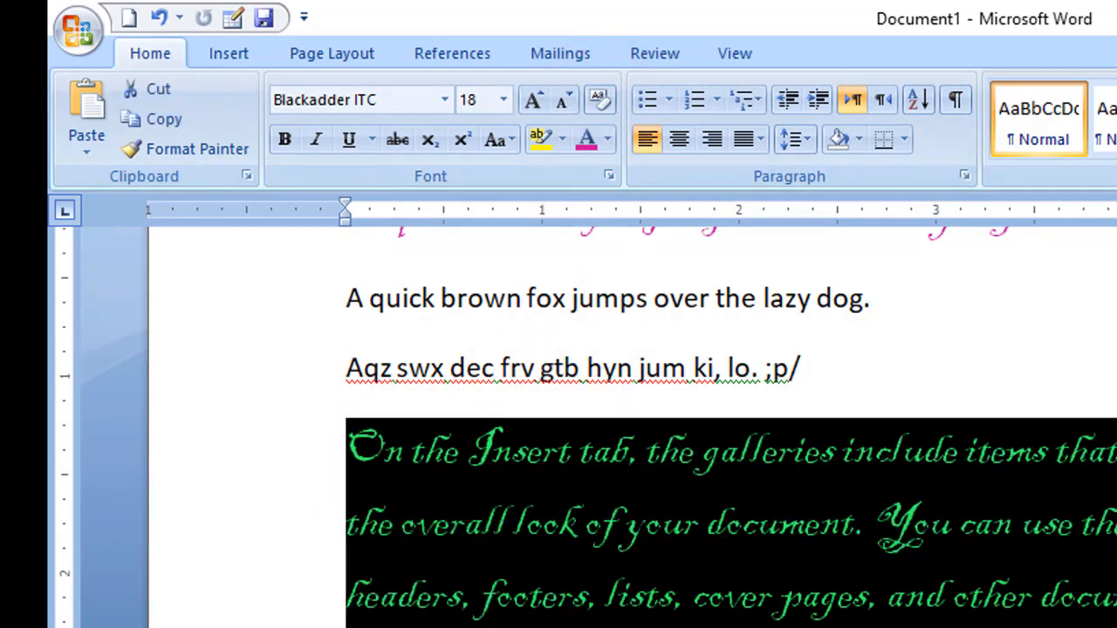
scroll(786, 611, "down", 3)
left_click(786, 611)
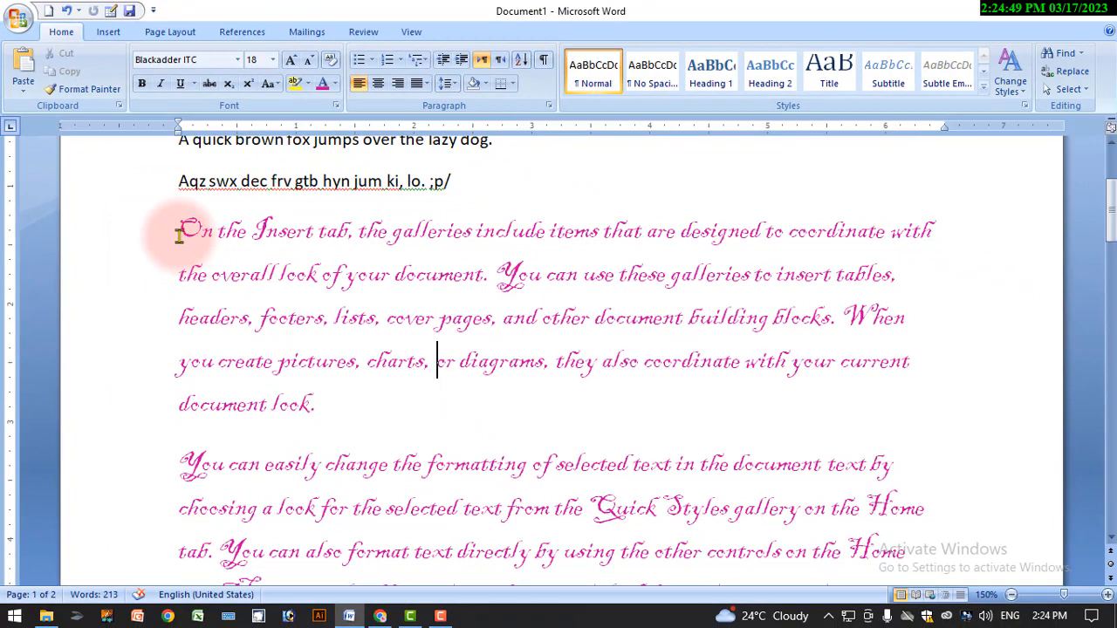
left_click_drag(360, 383, 1009, 627)
left_click_drag(575, 522, 808, 504)
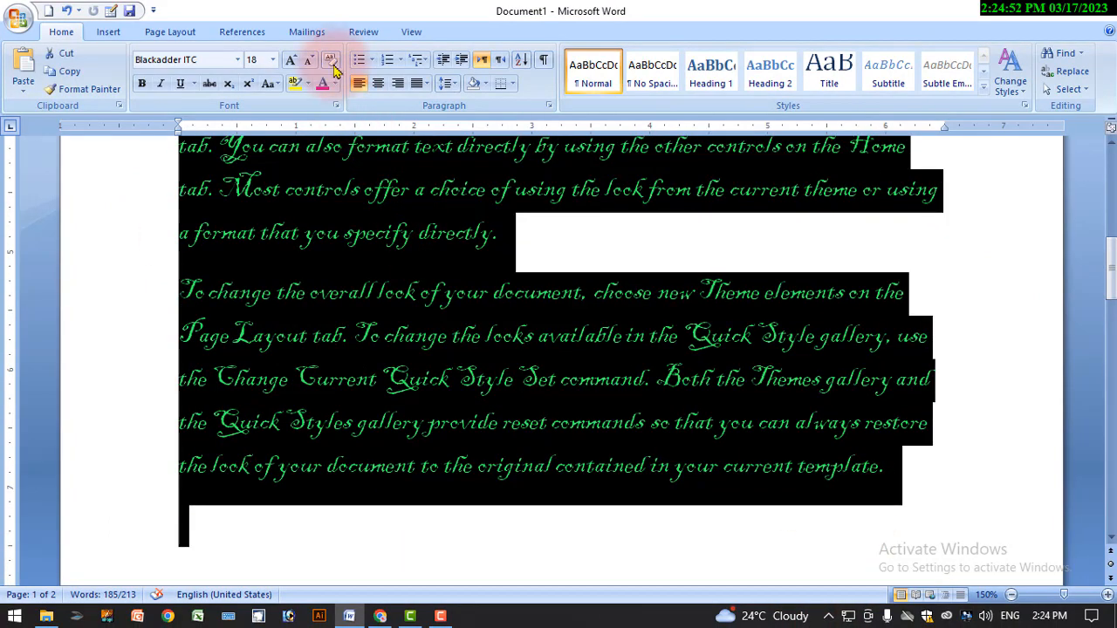
left_click(330, 59)
left_click(441, 328)
scroll(441, 328, "up", 5)
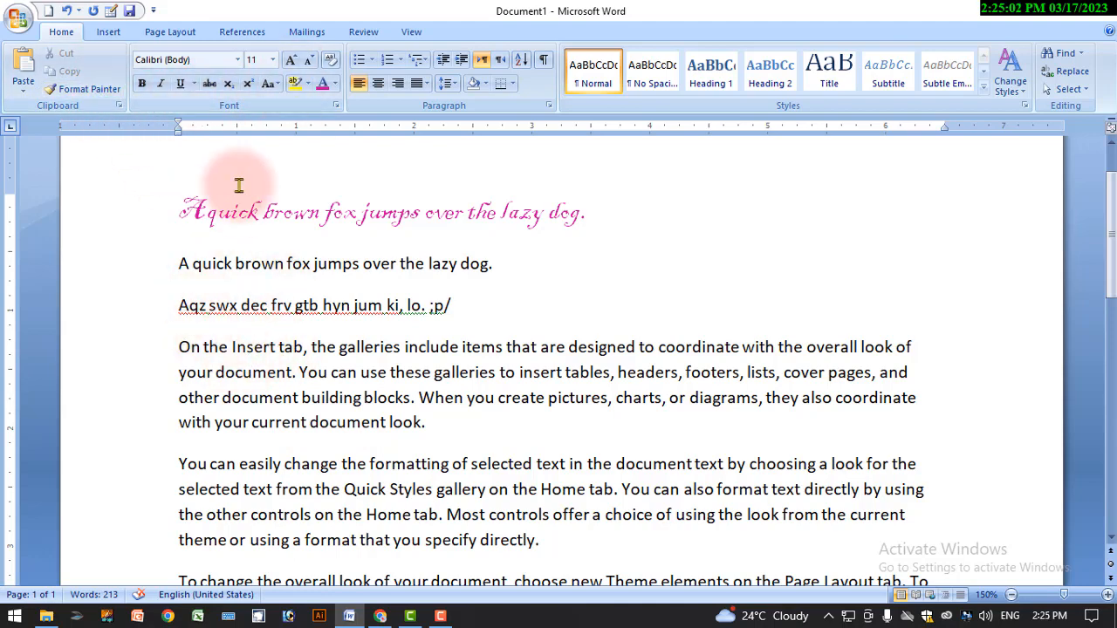
left_click_drag(150, 349, 427, 497)
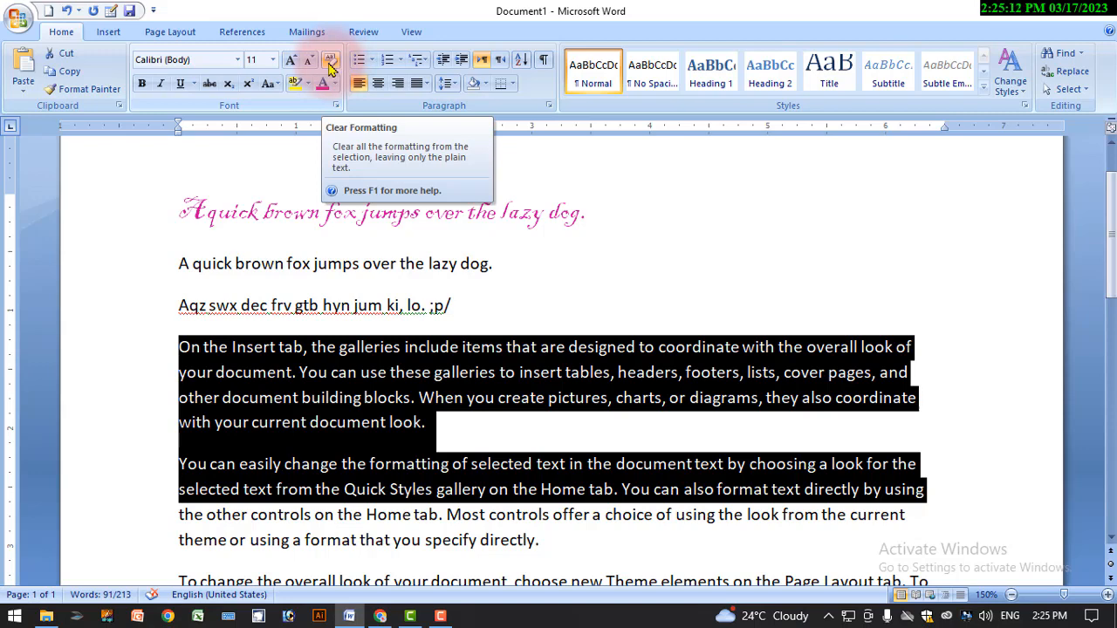
left_click(309, 422)
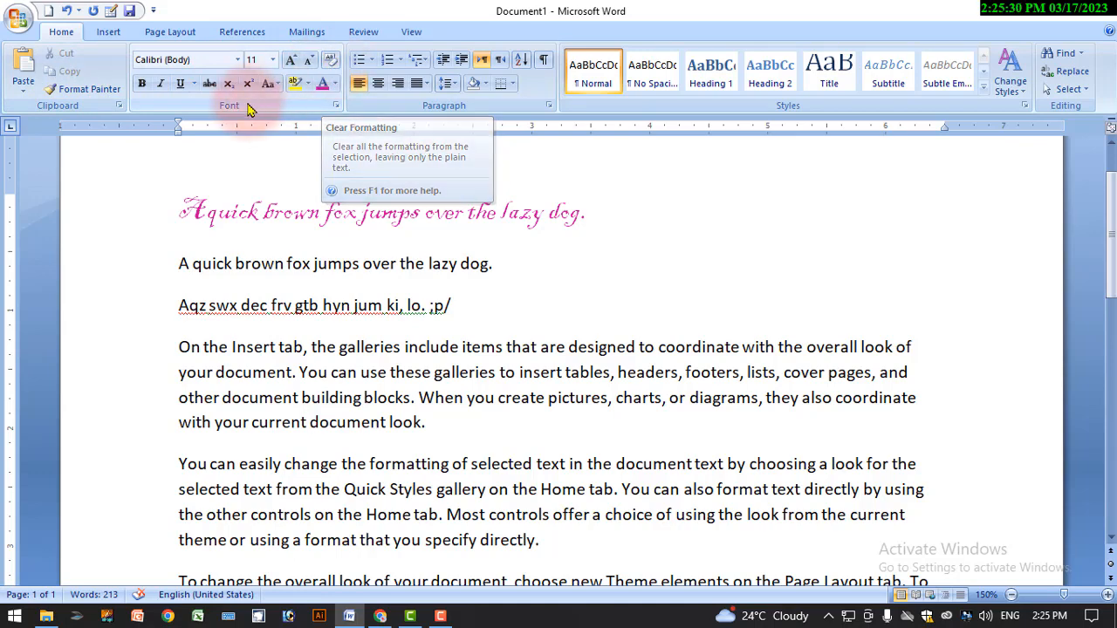
left_click(440, 618)
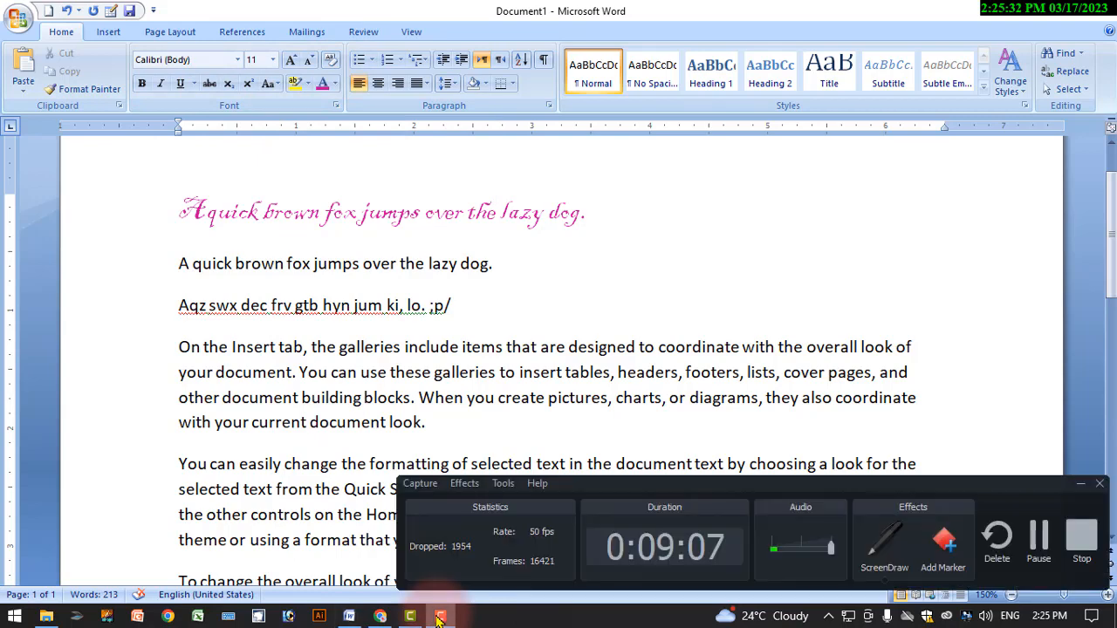
left_click(1081, 485)
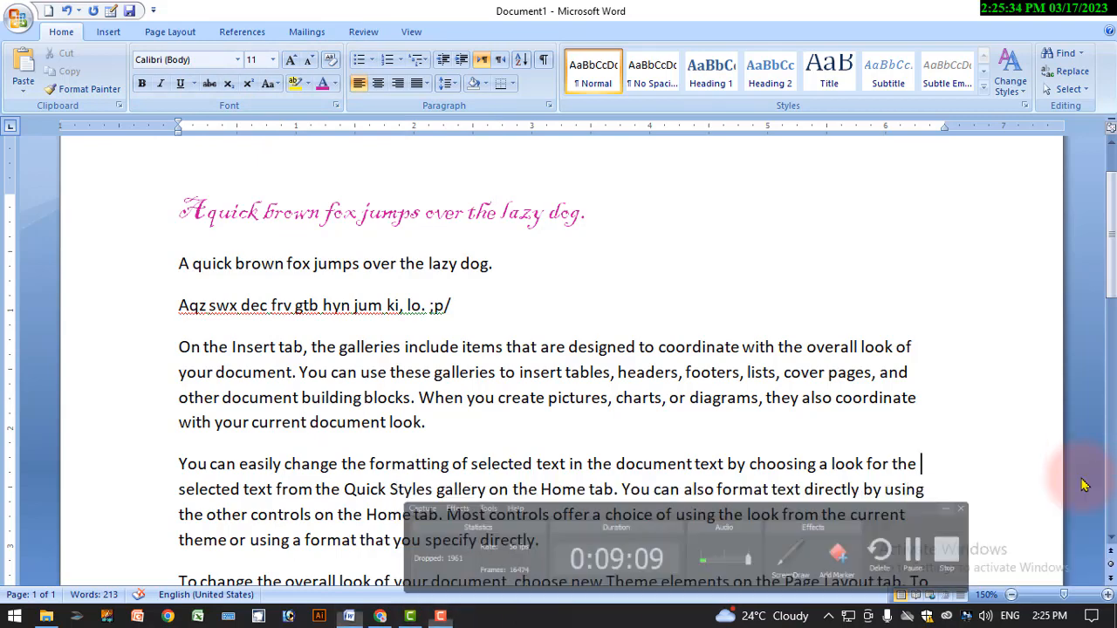